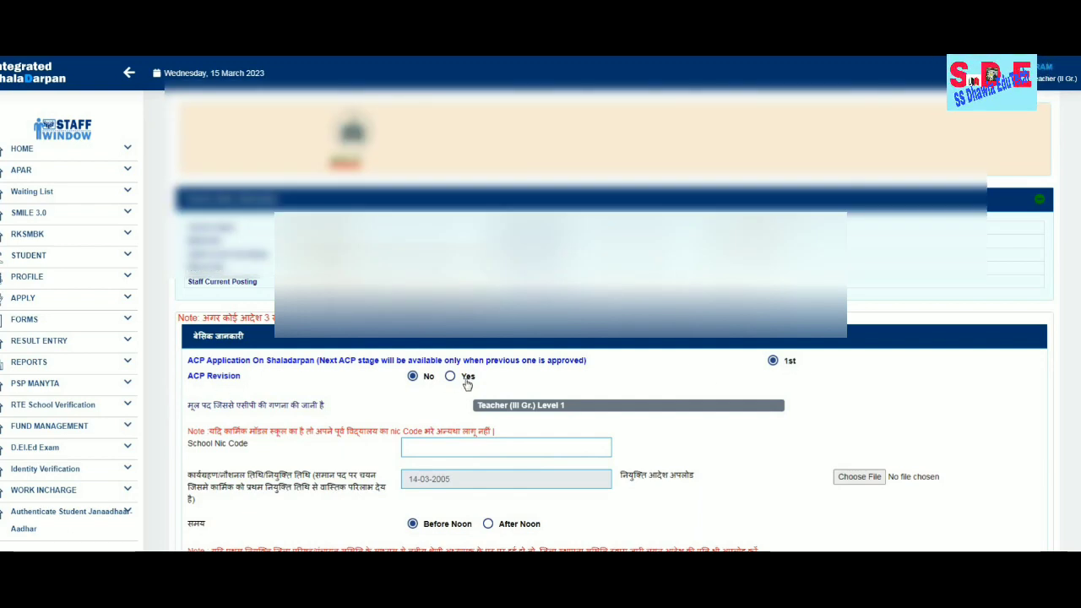
# Step: Attach "1st joining order GRP" from the ACP GRP Docs folder as the appointment order and set the time to After Noon
pyautogui.scroll(-1, 513, 394)
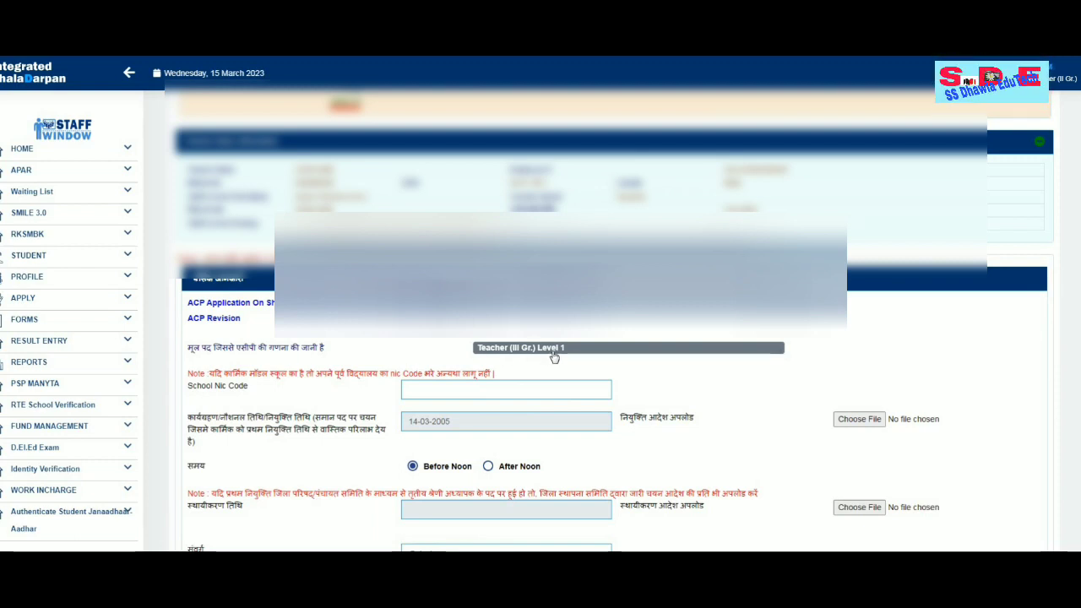
pyautogui.scroll(-1, 524, 362)
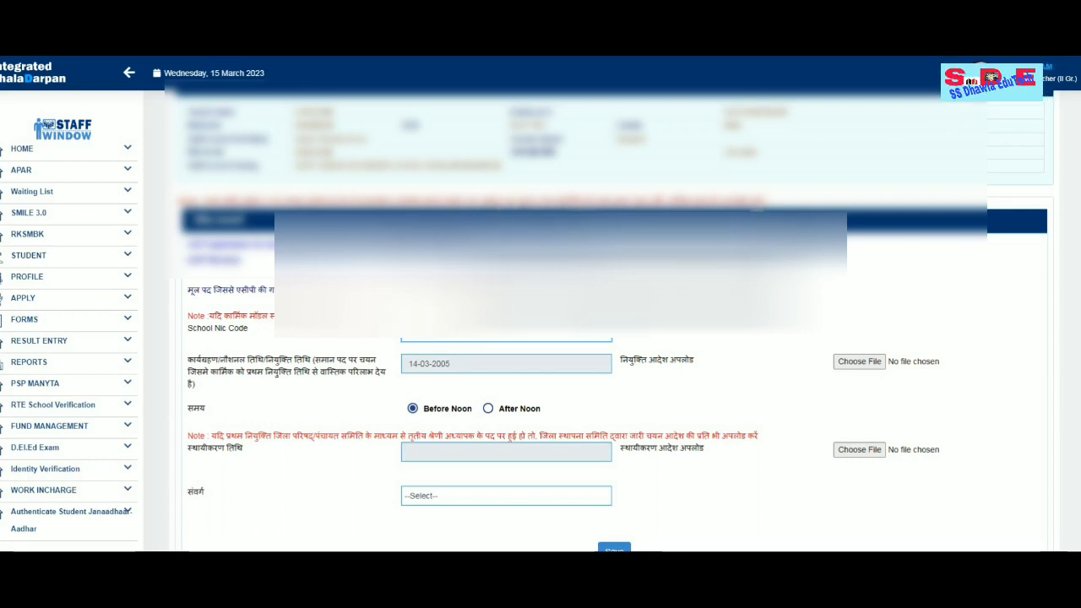
pyautogui.click(858, 362)
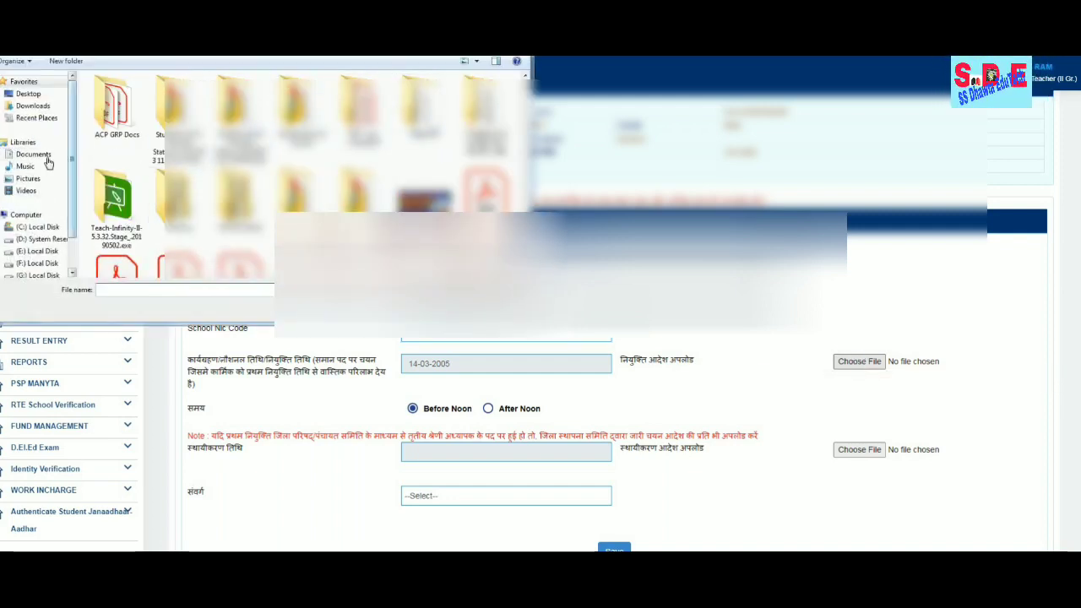
pyautogui.click(33, 108)
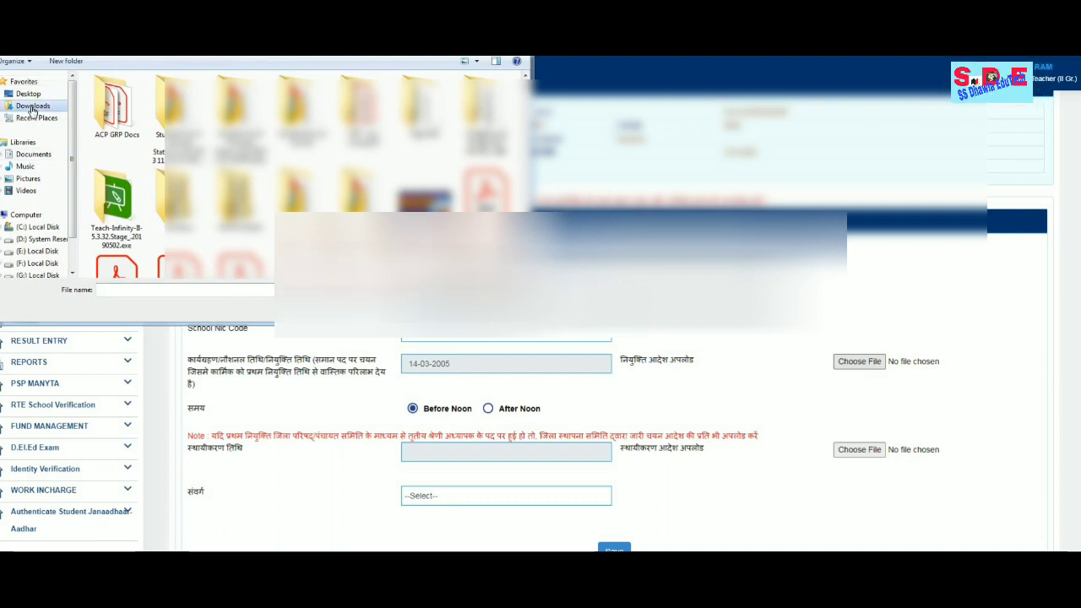
pyautogui.doubleClick(111, 110)
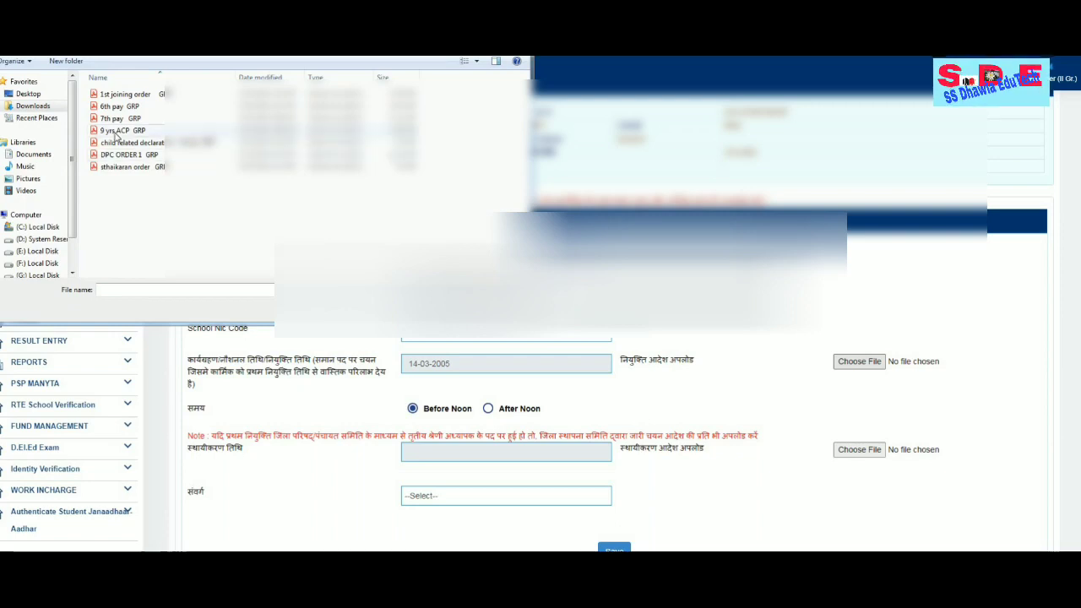
pyautogui.click(125, 95)
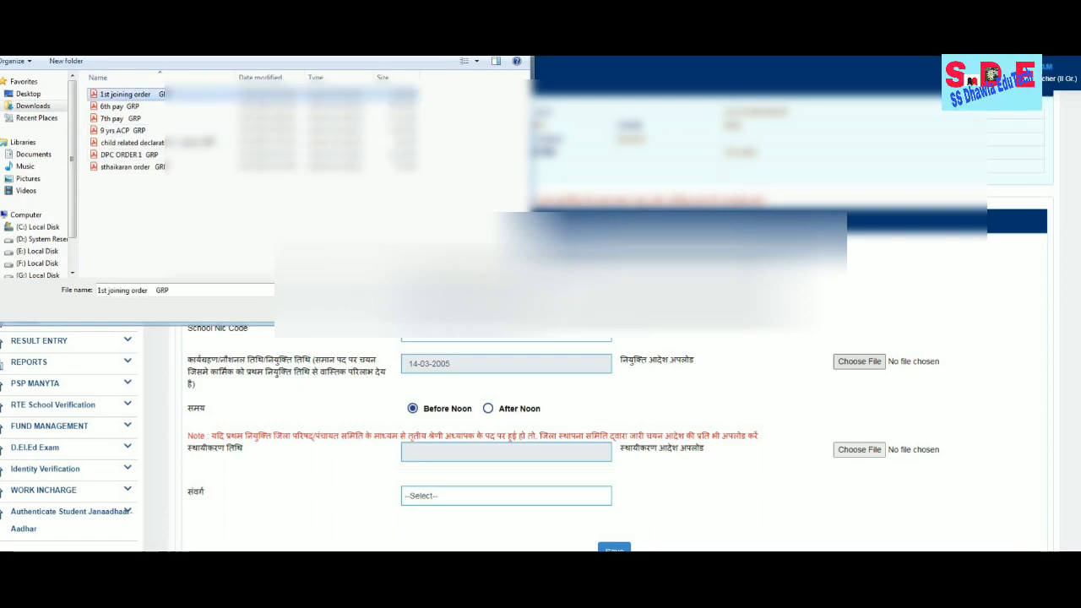
pyautogui.doubleClick(125, 95)
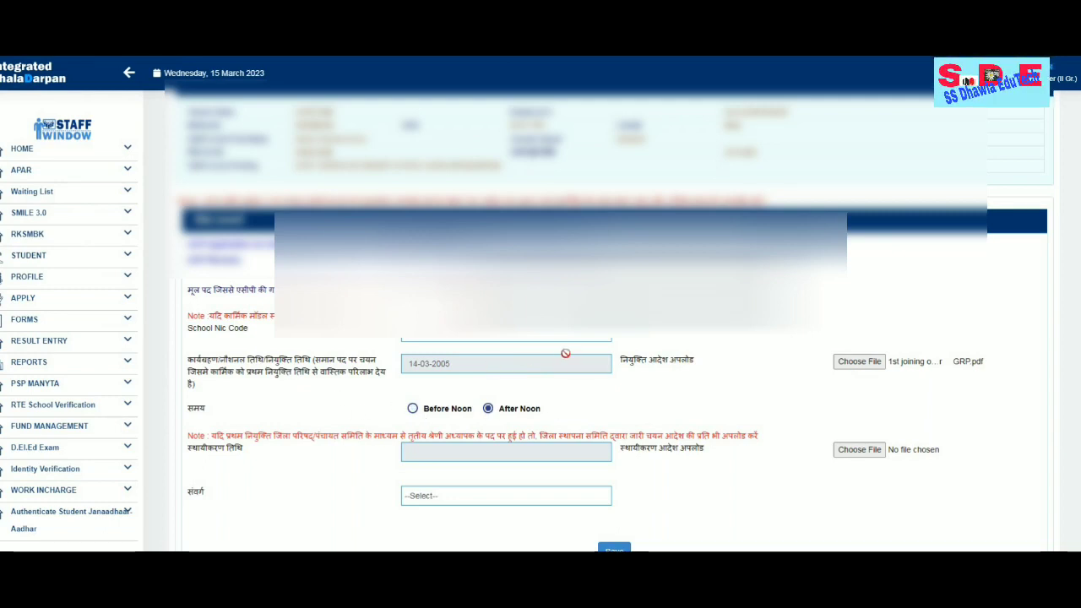
# Step: Attach "sthaikaran order GRP" as the confirmation order (स्थायीकरण आदेश)
pyautogui.scroll(-2, 575, 353)
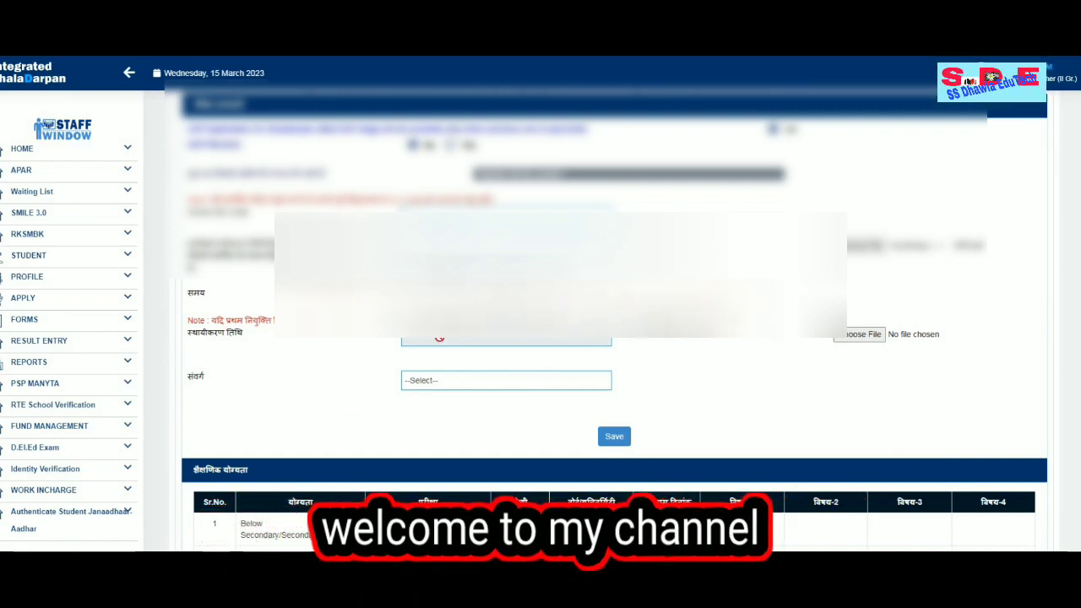
pyautogui.moveTo(438, 338)
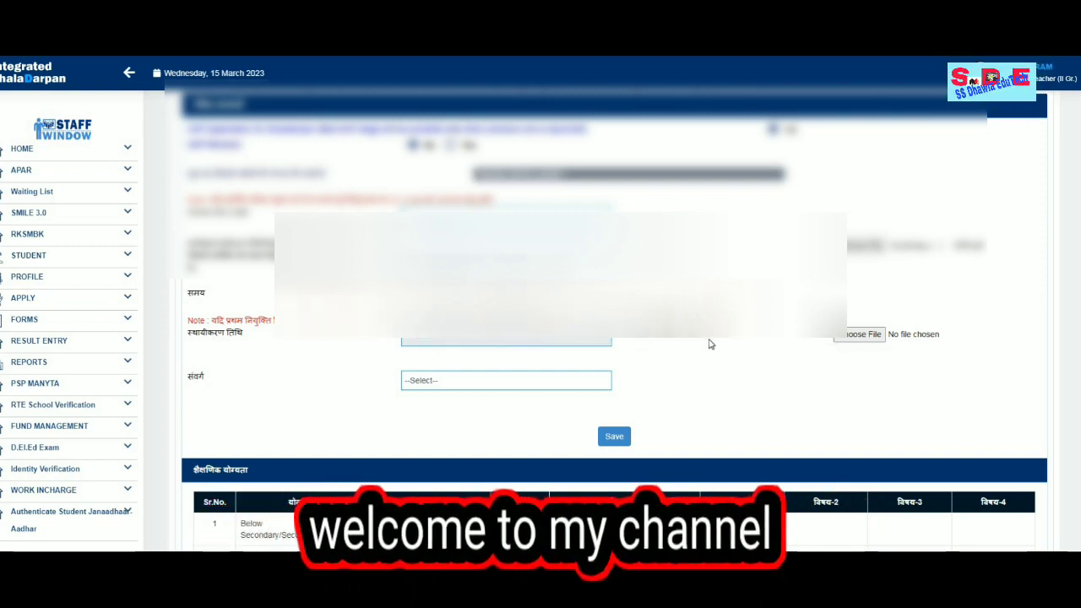
pyautogui.click(862, 335)
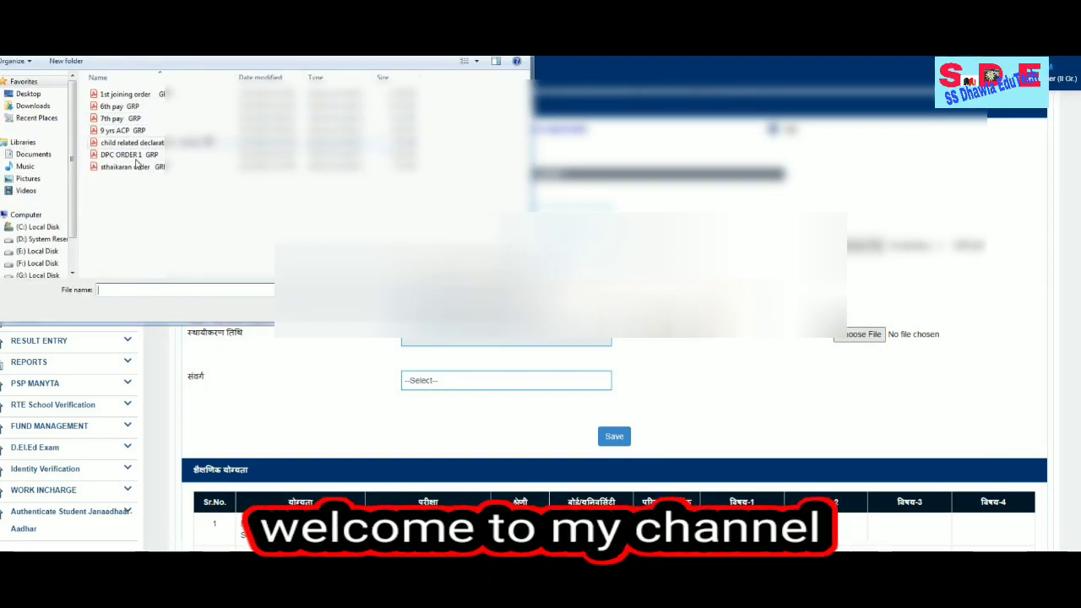
pyautogui.click(131, 169)
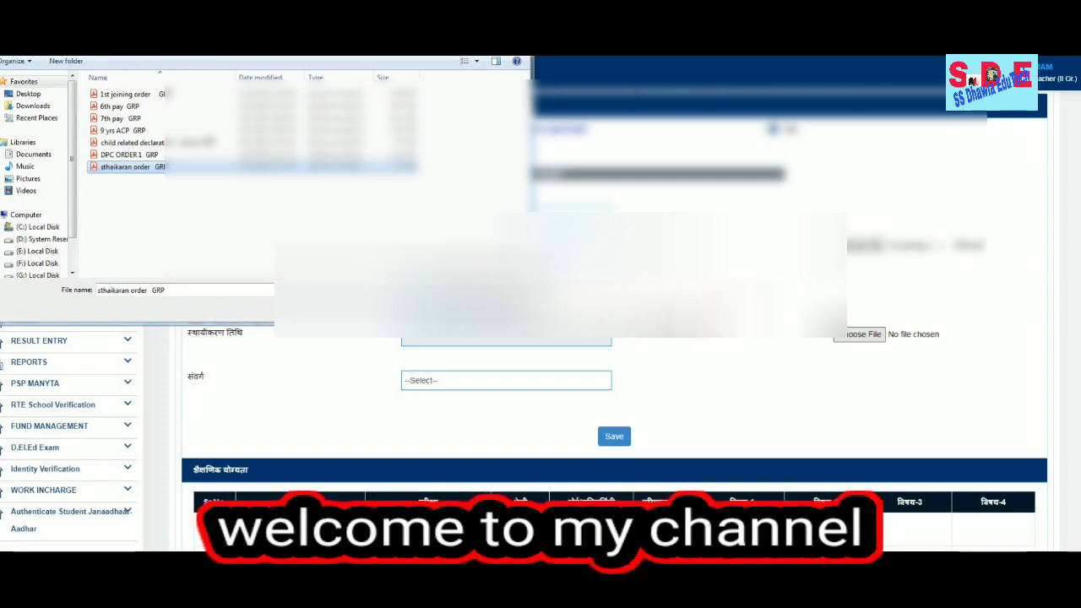
pyautogui.doubleClick(131, 168)
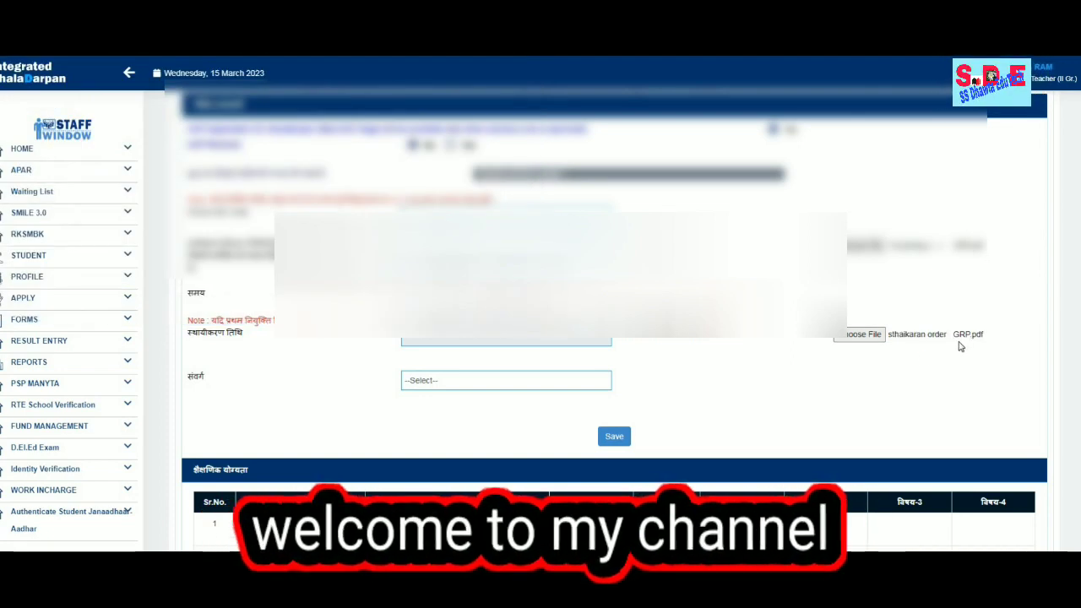
# Step: Set the cadre (संवर्ग) to अधीनस्थ सेवा and save the basic information section
pyautogui.click(418, 387)
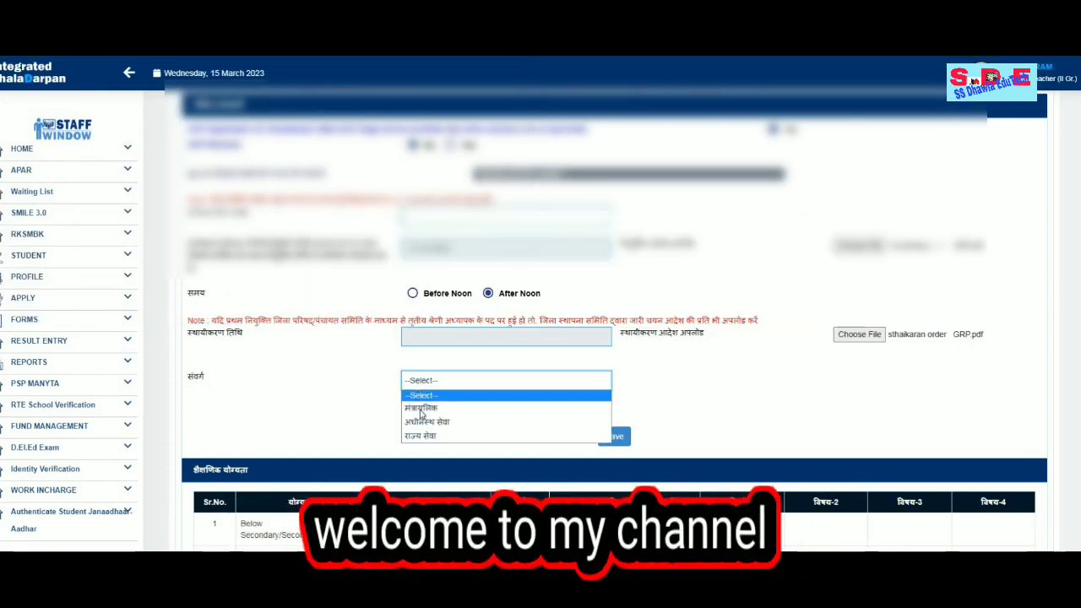
pyautogui.click(424, 421)
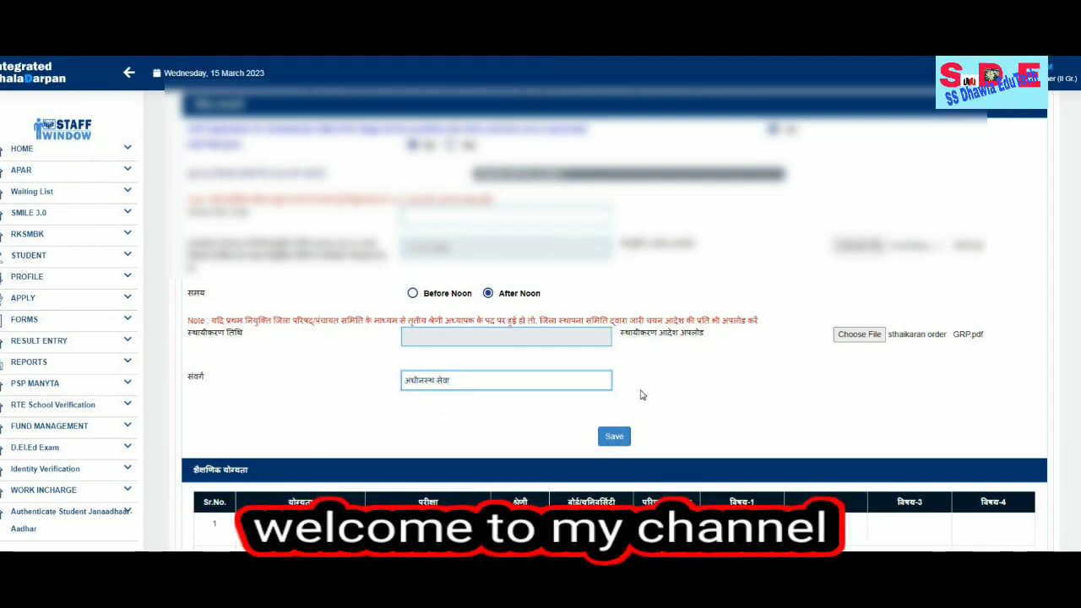
pyautogui.click(614, 436)
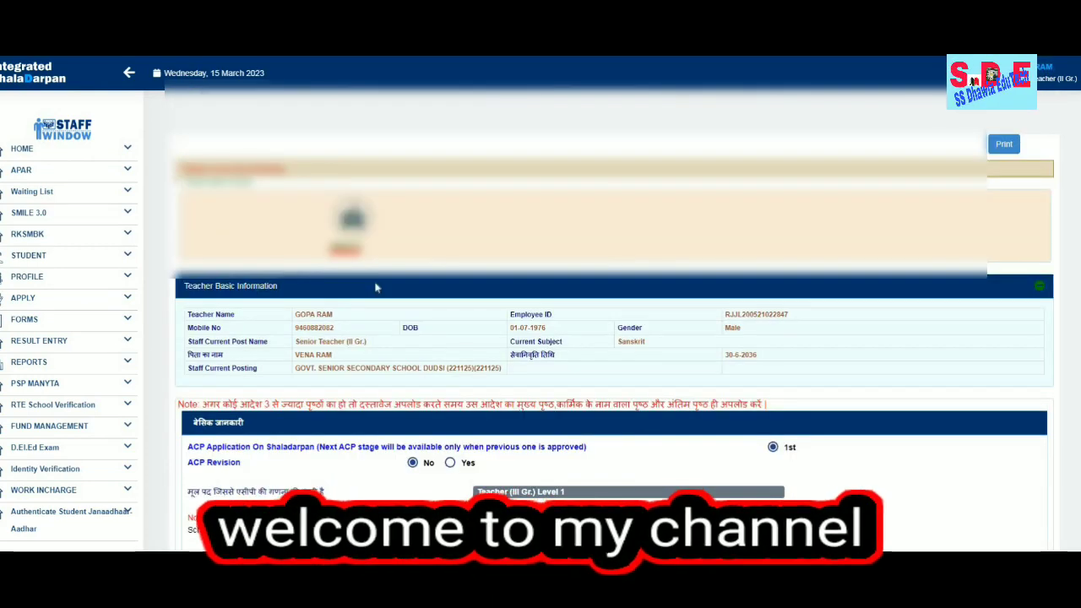
# Step: Set the year to 2005 in the confirmation date (स्थायीकरण तिथि) calendar and open its month choices
pyautogui.scroll(-1, 567, 360)
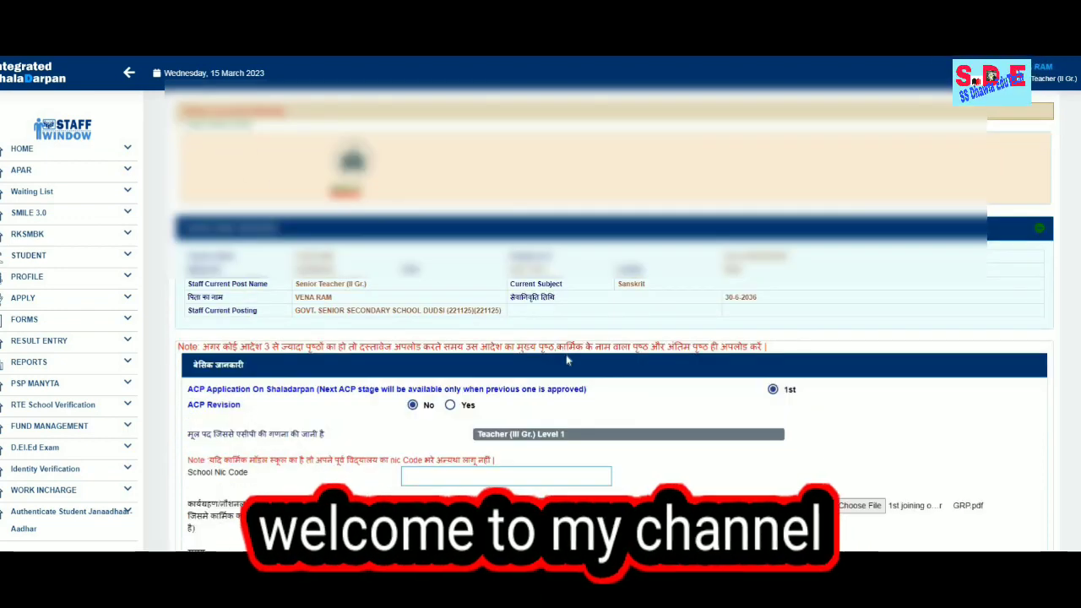
pyautogui.scroll(-1, 567, 361)
pyautogui.scroll(-1, 565, 363)
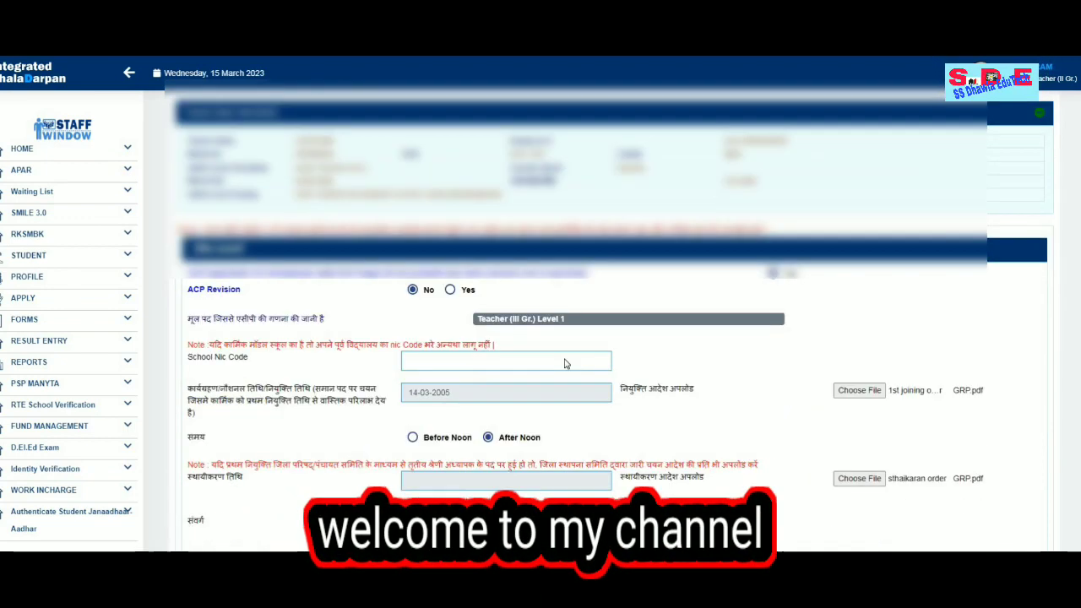
pyautogui.scroll(-1, 565, 364)
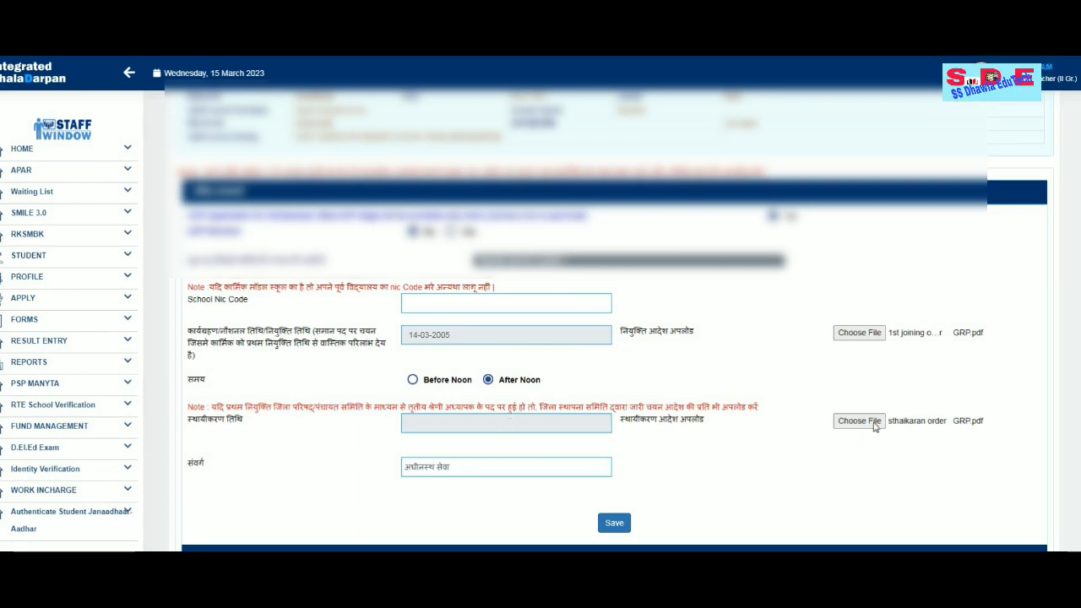
pyautogui.click(455, 424)
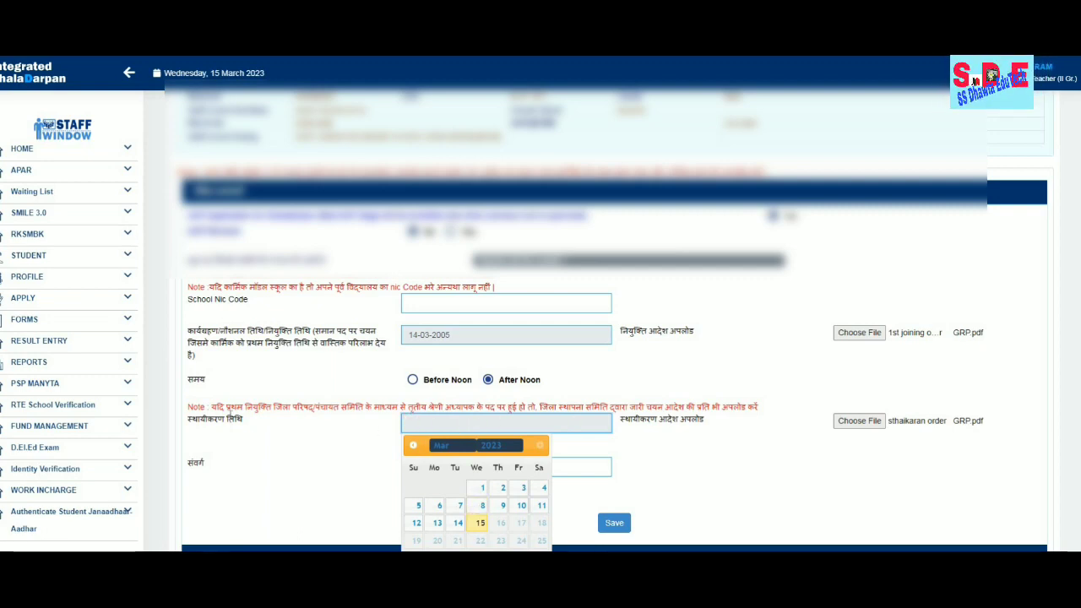
pyautogui.click(494, 446)
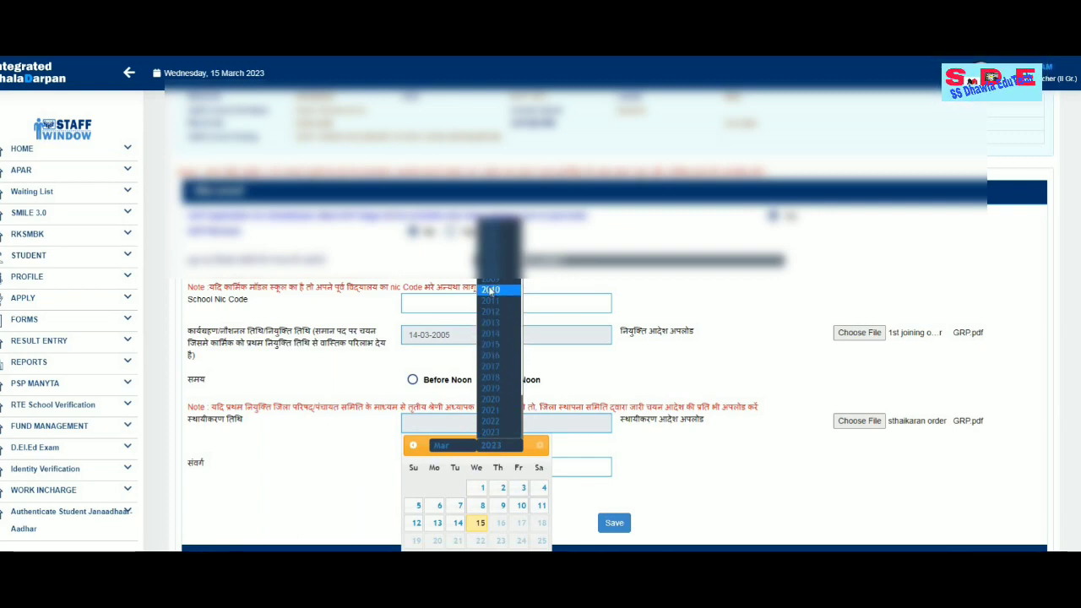
pyautogui.click(498, 246)
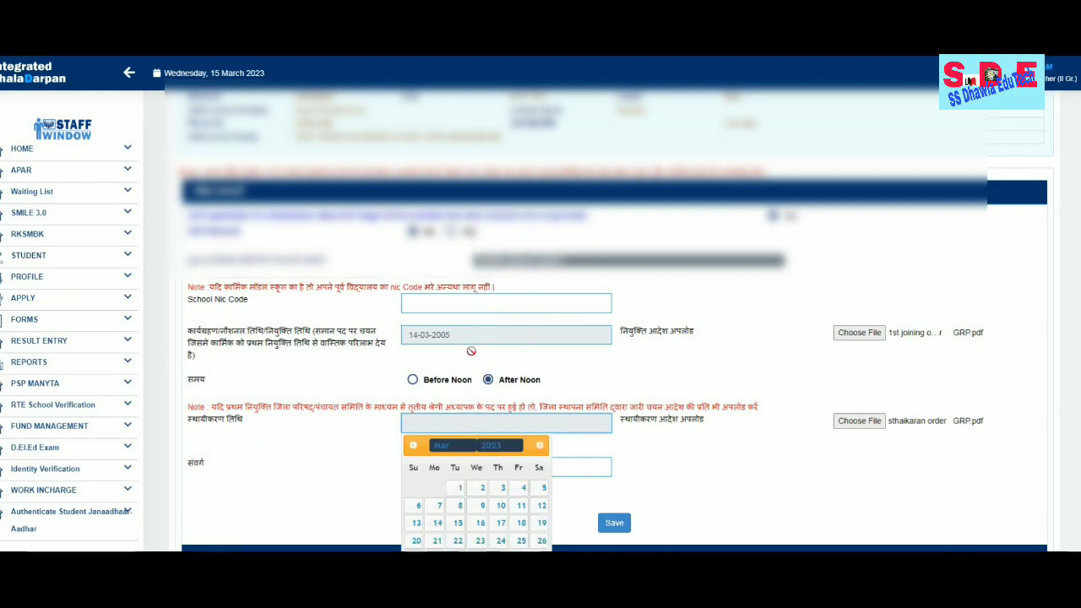
pyautogui.click(453, 446)
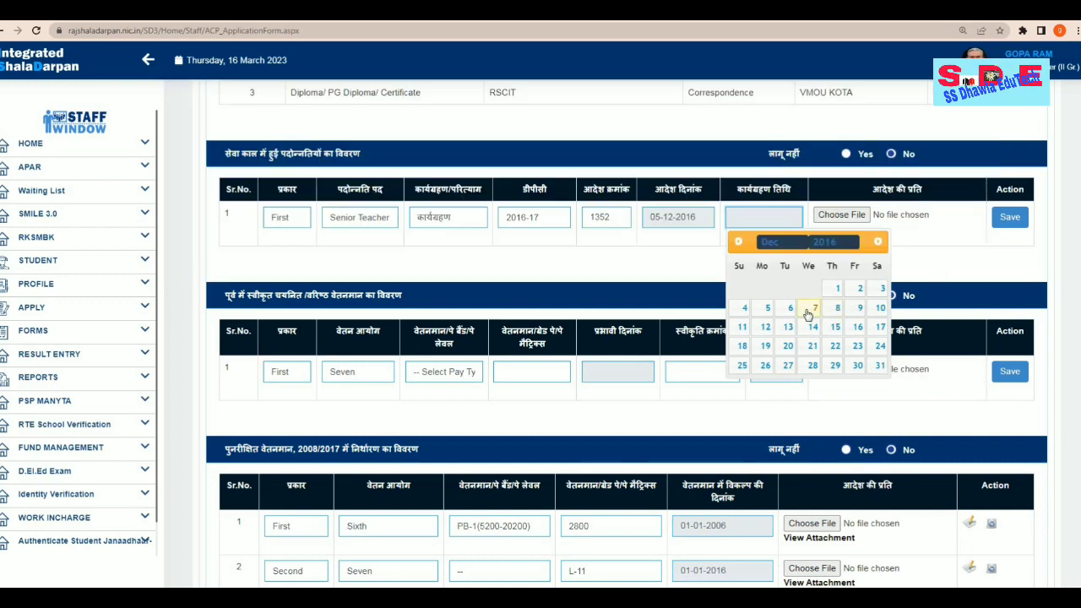
# Step: Set the first promotion's joining date to 07-12-2016, attach "DPC ORDER 1 GRP" as its order copy, and save the row
pyautogui.click(850, 218)
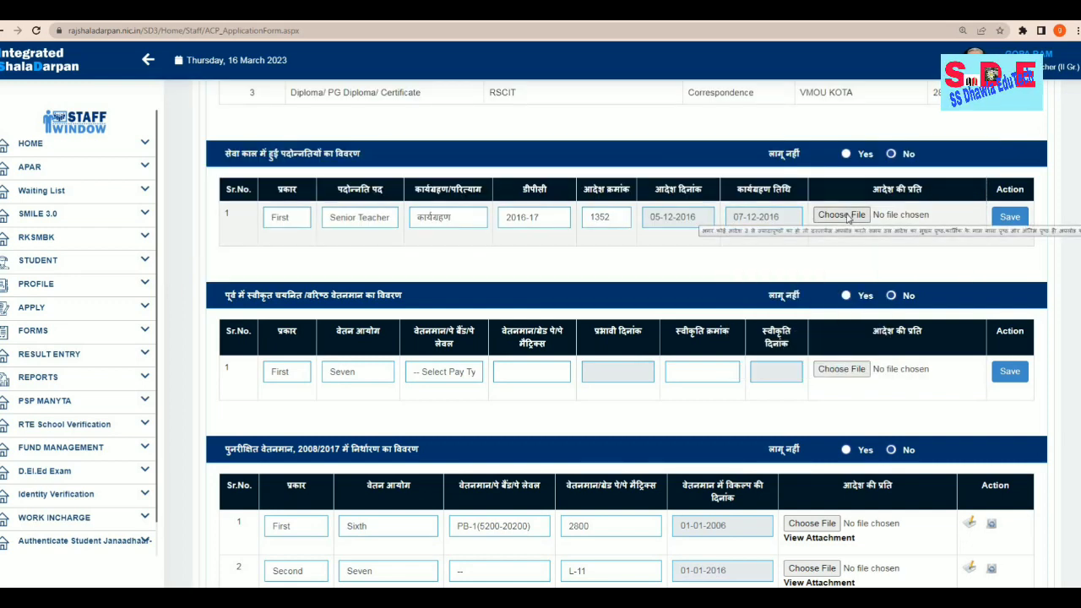
pyautogui.click(850, 218)
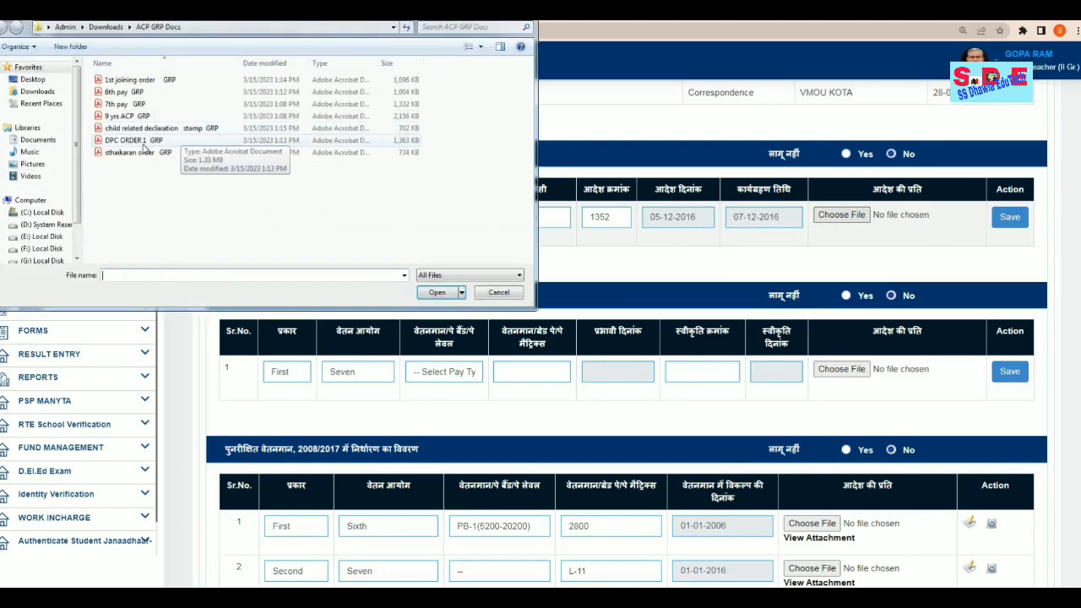
pyautogui.click(144, 145)
pyautogui.click(437, 292)
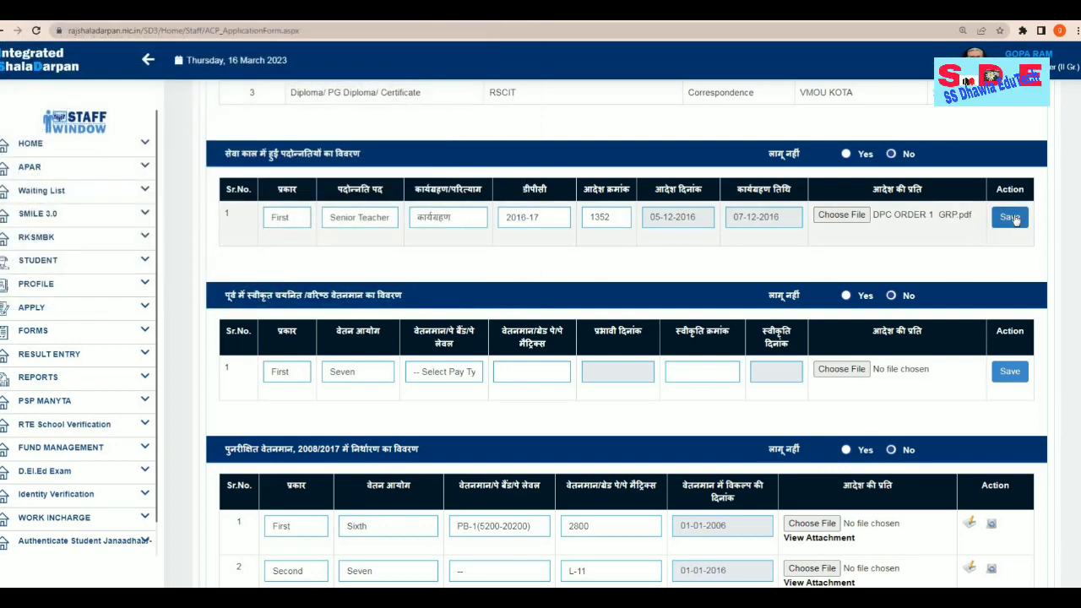
pyautogui.click(1017, 218)
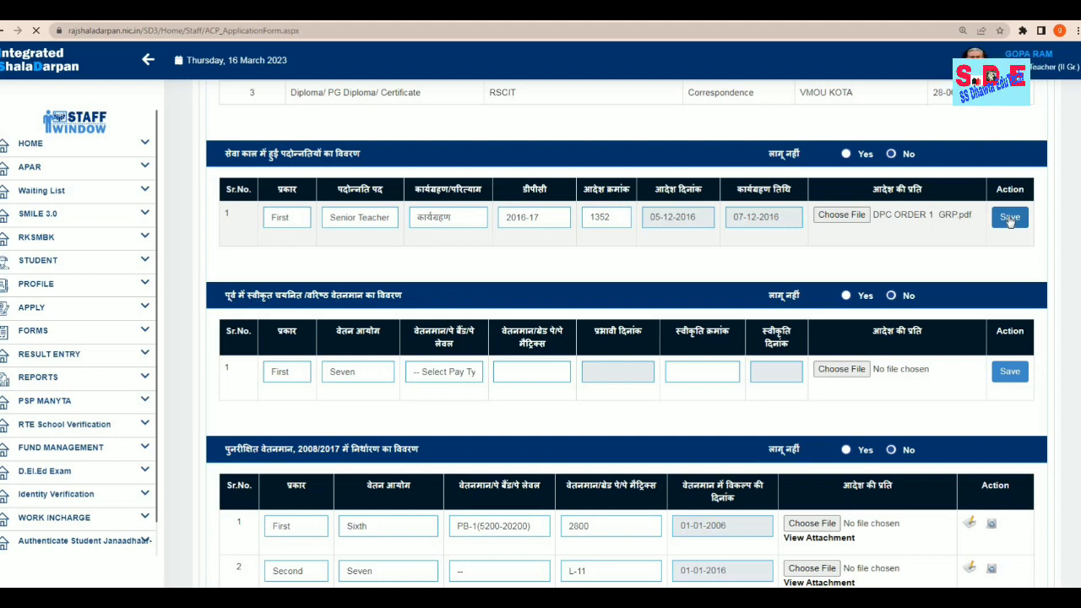
pyautogui.scroll(8, 985, 251)
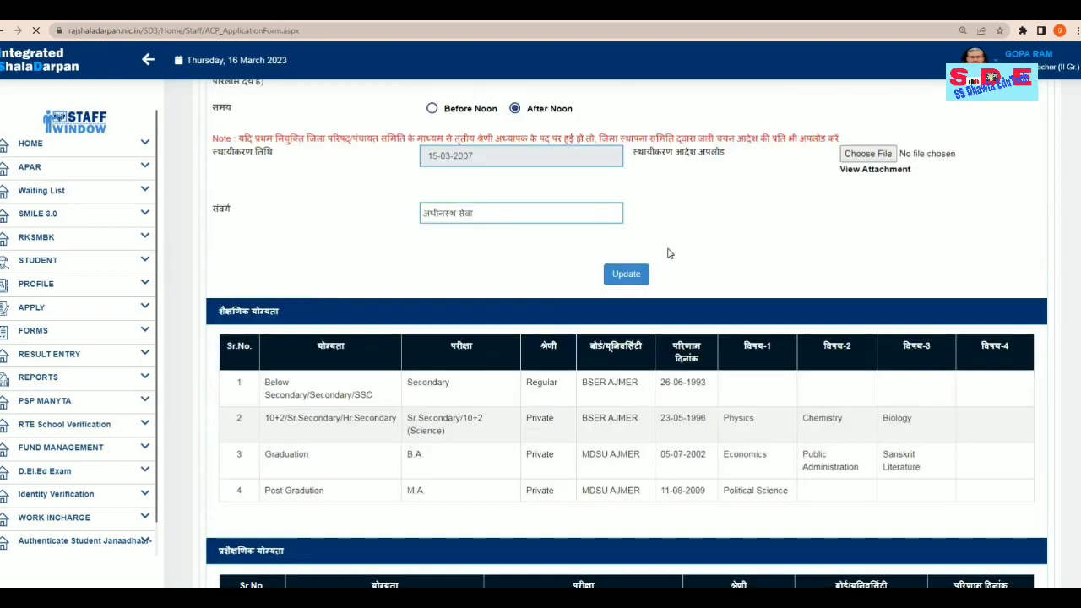
pyautogui.scroll(1, 667, 253)
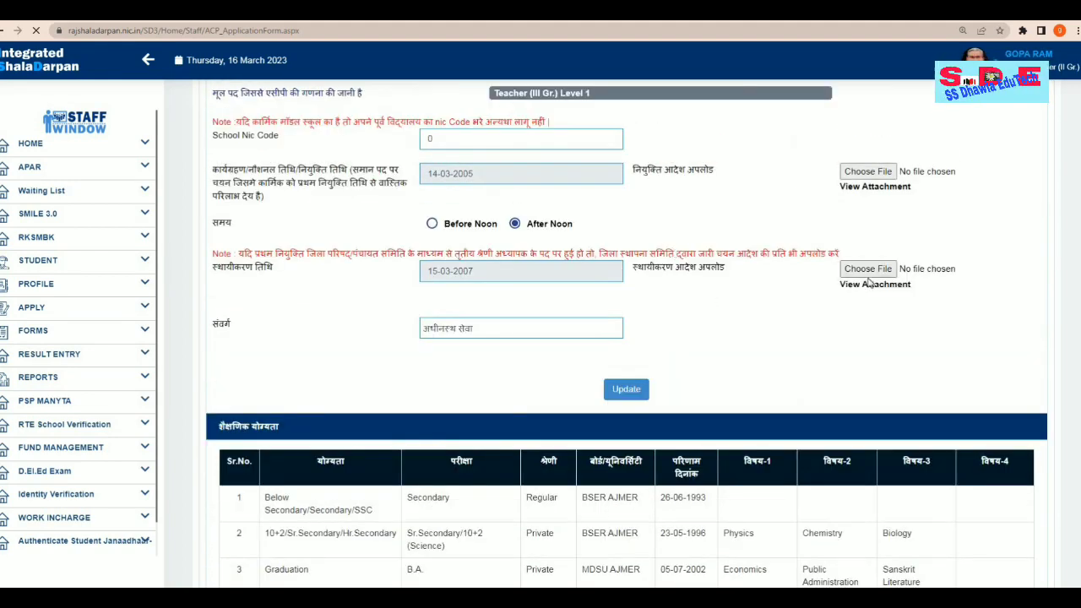
pyautogui.scroll(-5, 854, 254)
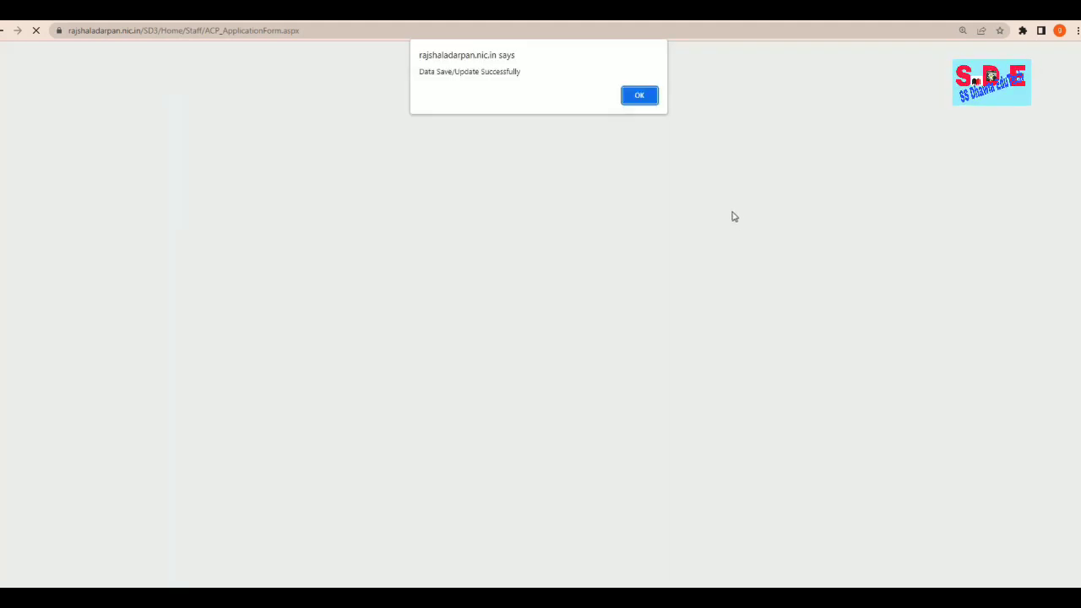
pyautogui.click(640, 96)
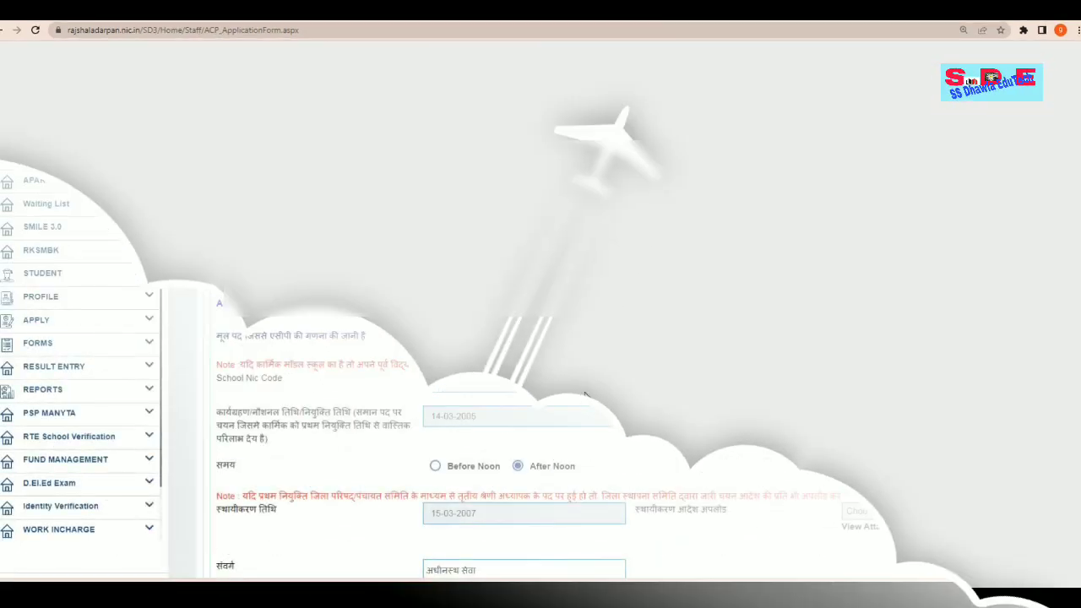
# Step: Review the ACP application form from the teacher's basic information down to the educational qualifications
pyautogui.scroll(2, 749, 375)
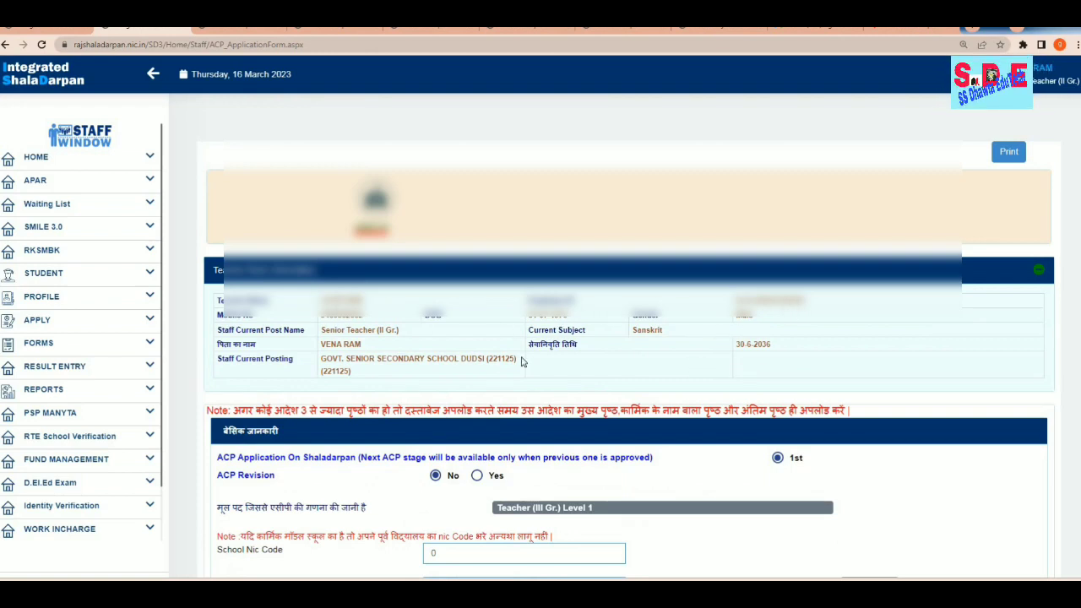
pyautogui.scroll(-2, 448, 380)
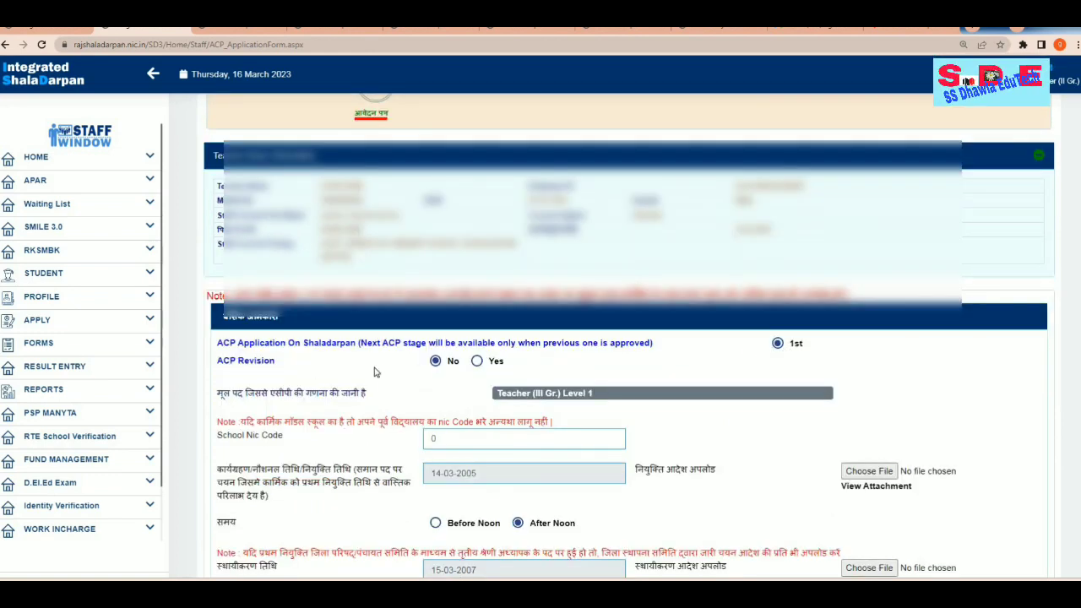
pyautogui.scroll(-3, 490, 376)
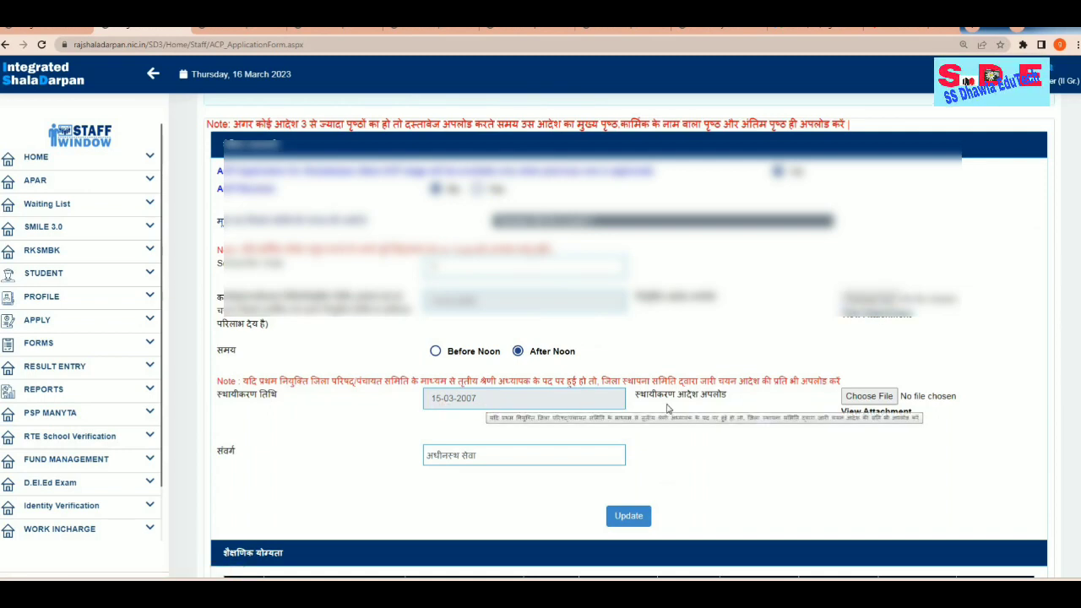
pyautogui.scroll(-1, 592, 397)
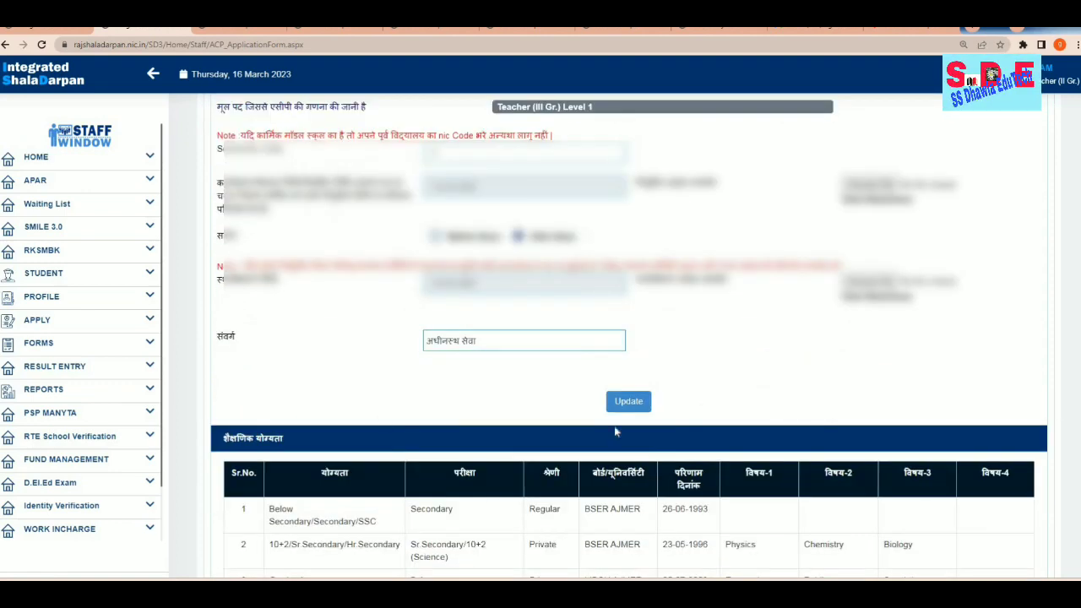
pyautogui.click(626, 402)
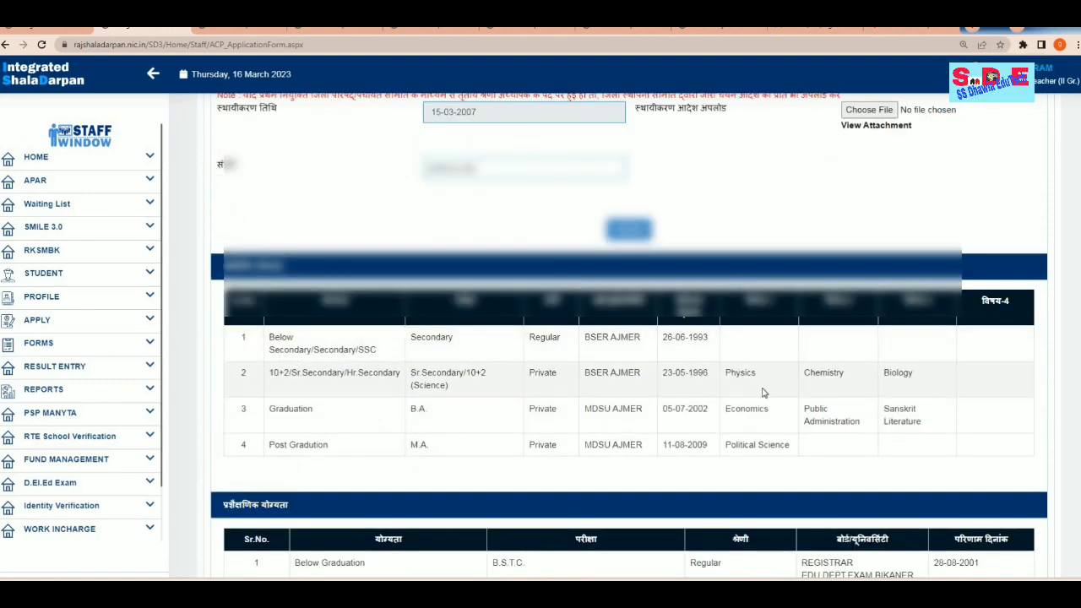
# Step: Review the rest of the ACP form, from training qualifications through promotion, pay scale and ACP details to the children's details and declarations
pyautogui.scroll(-3, 932, 374)
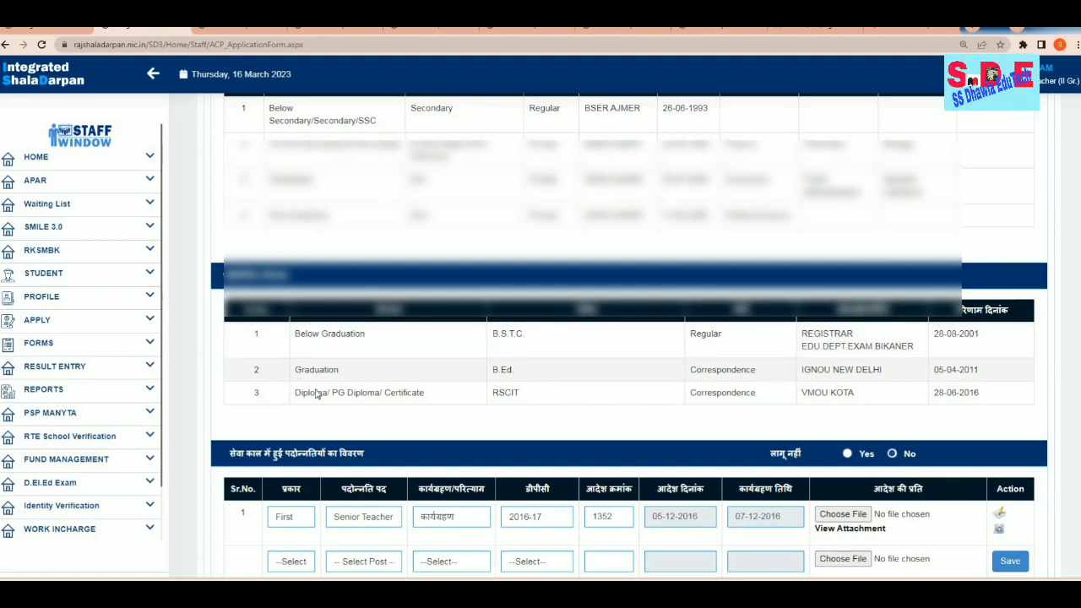
pyautogui.scroll(-2, 525, 403)
pyautogui.scroll(-1, 525, 403)
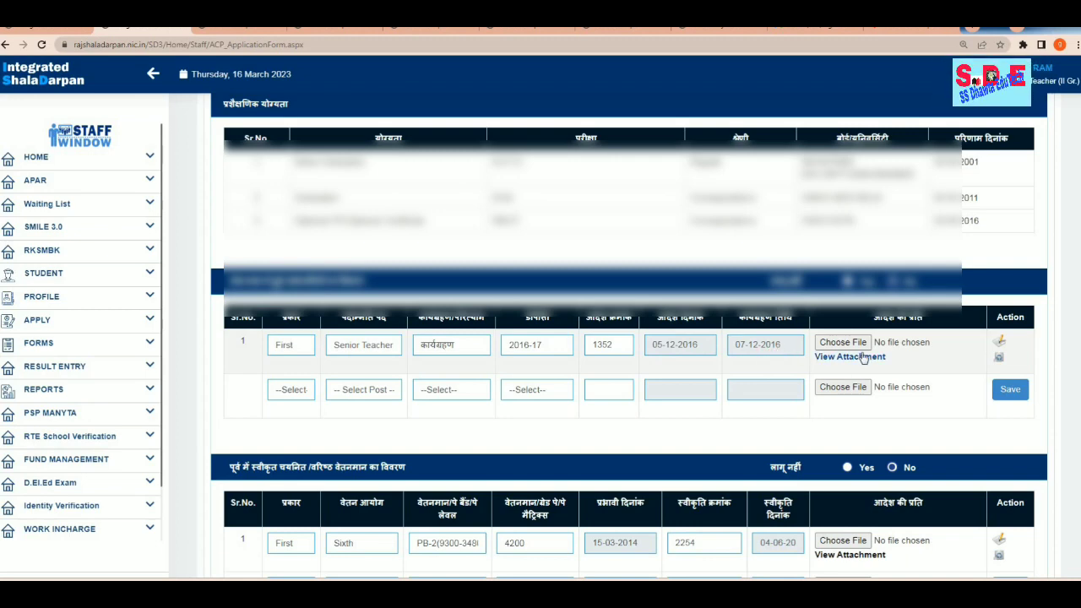
pyautogui.scroll(-1, 700, 387)
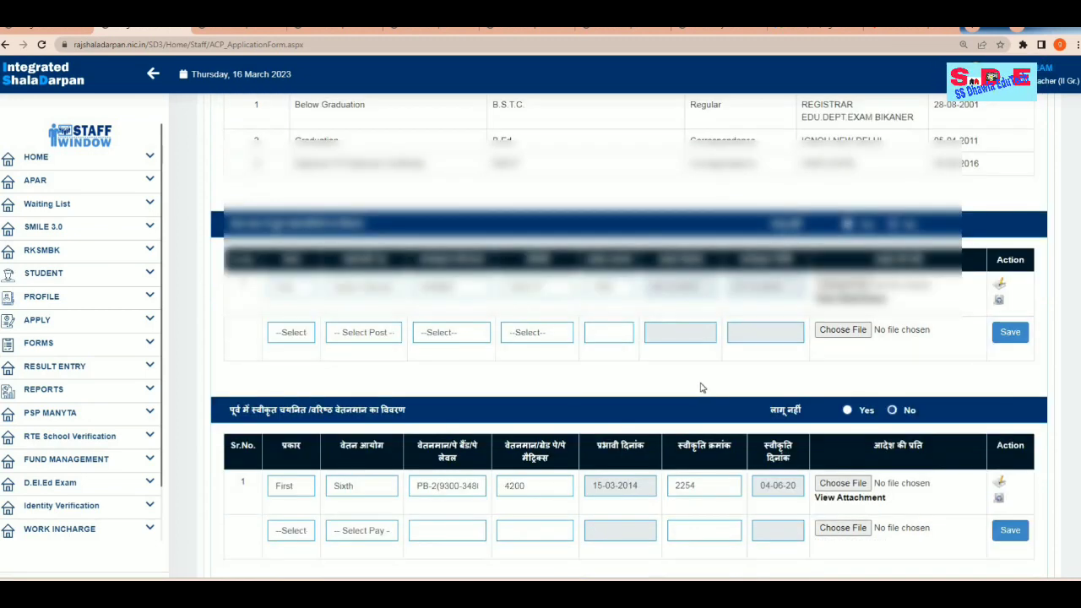
pyautogui.scroll(-1, 700, 388)
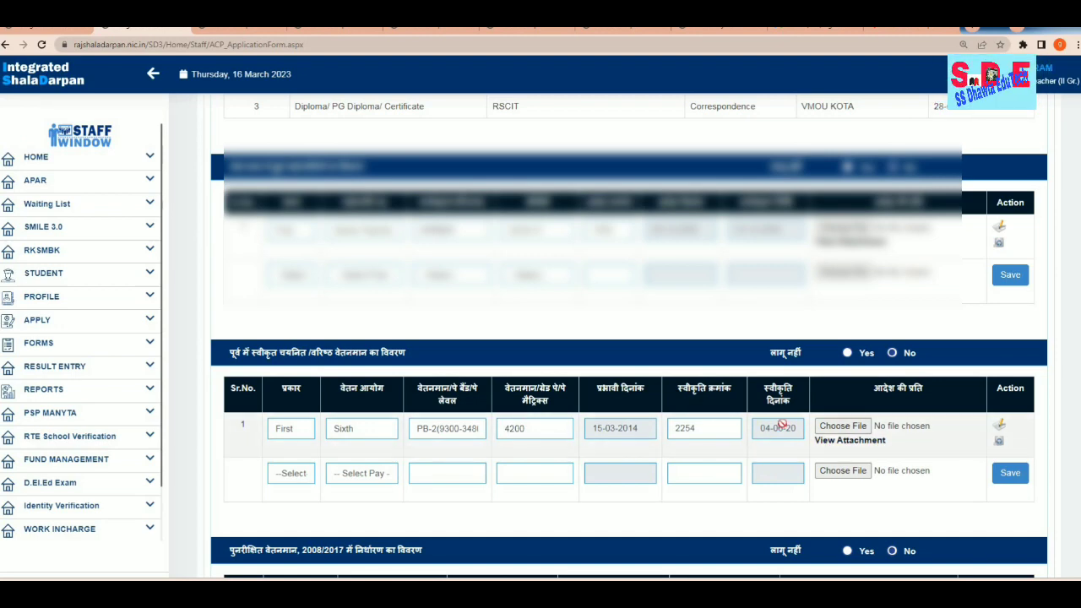
pyautogui.scroll(-2, 921, 439)
pyautogui.scroll(-1, 921, 439)
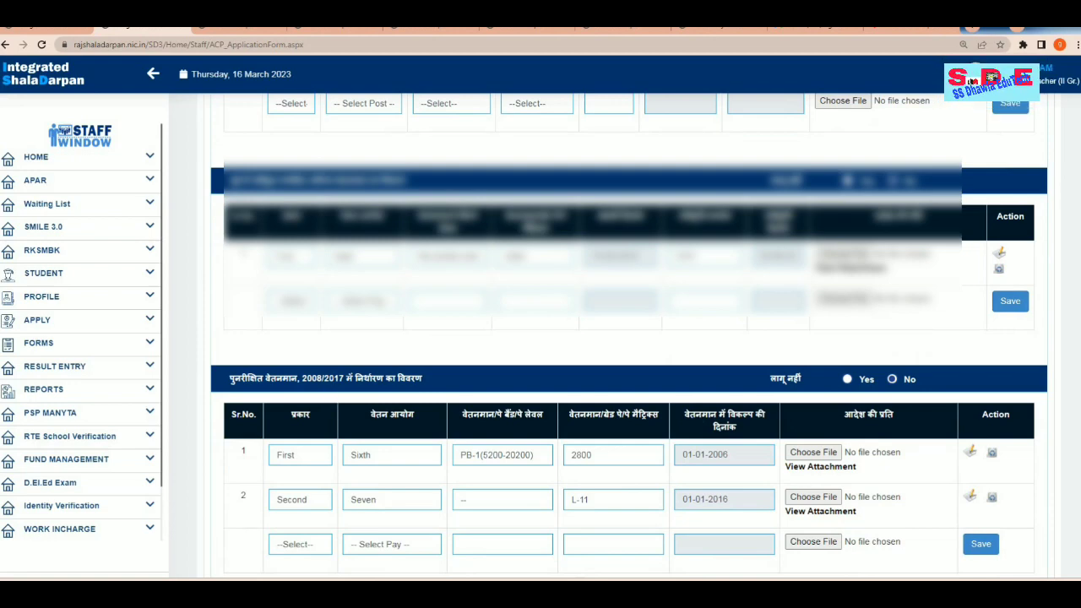
pyautogui.scroll(-1, 347, 372)
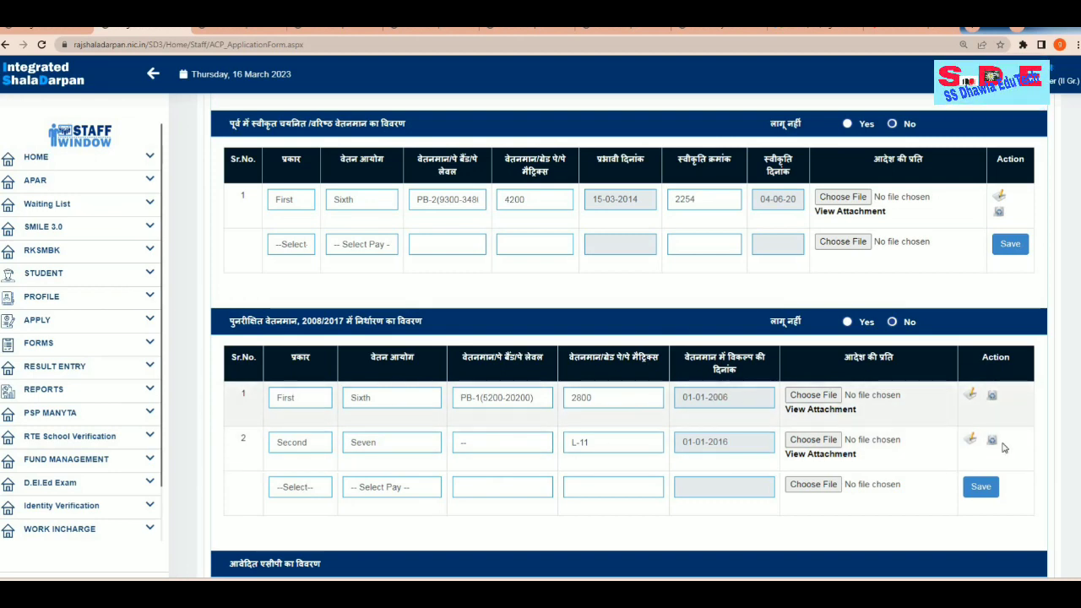
pyautogui.scroll(-3, 971, 469)
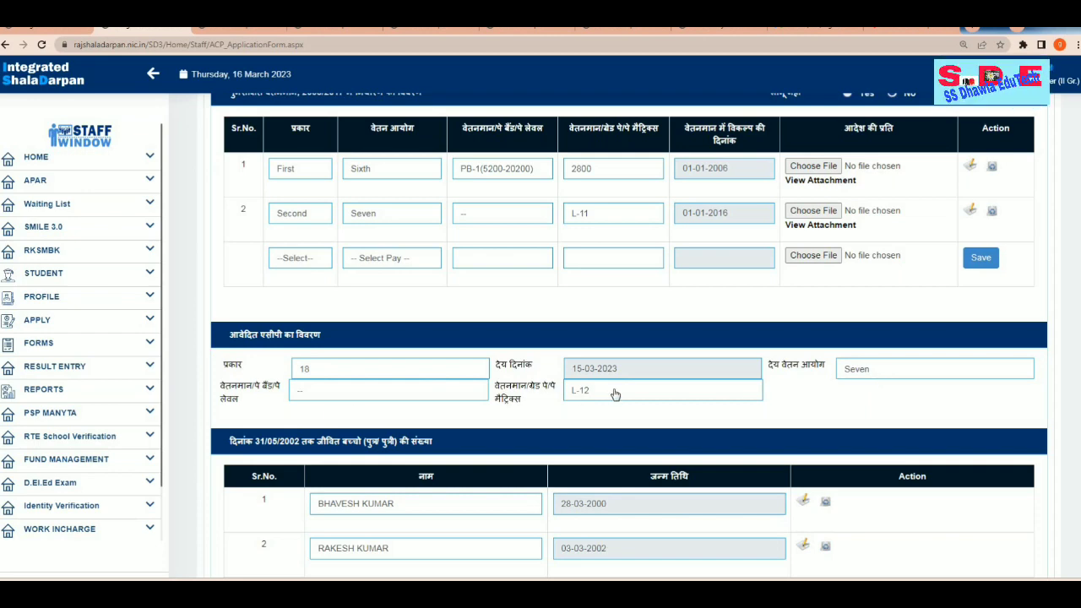
pyautogui.scroll(-2, 617, 395)
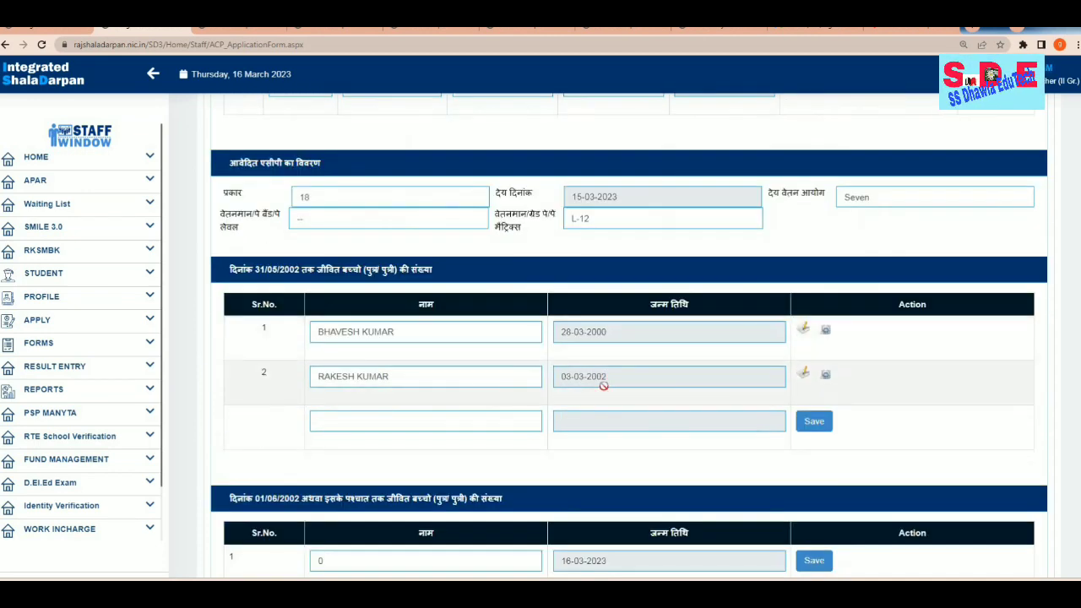
pyautogui.scroll(-1, 549, 431)
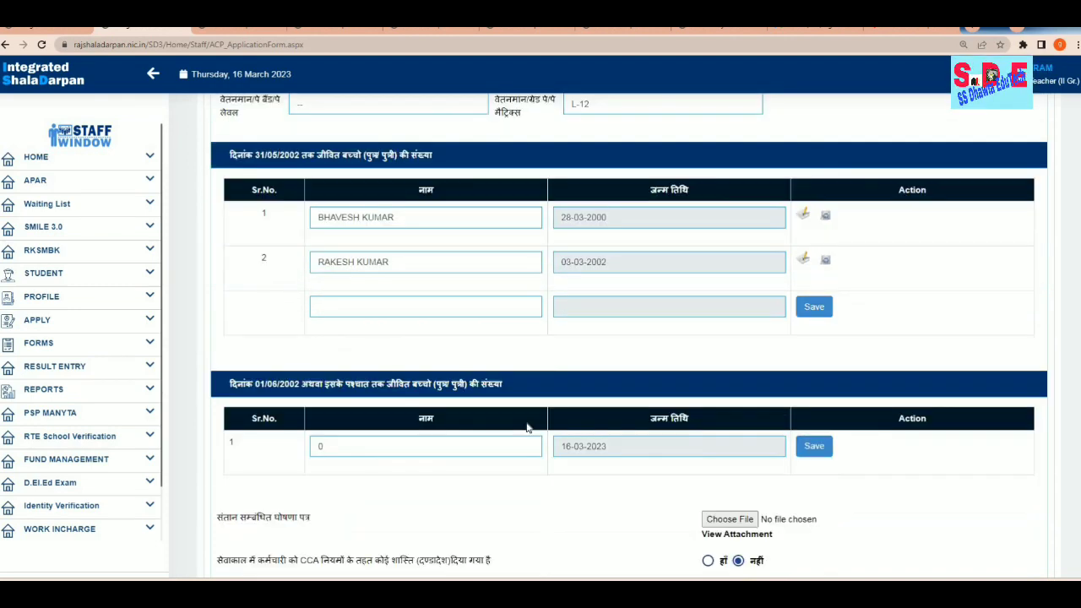
pyautogui.scroll(-1, 527, 426)
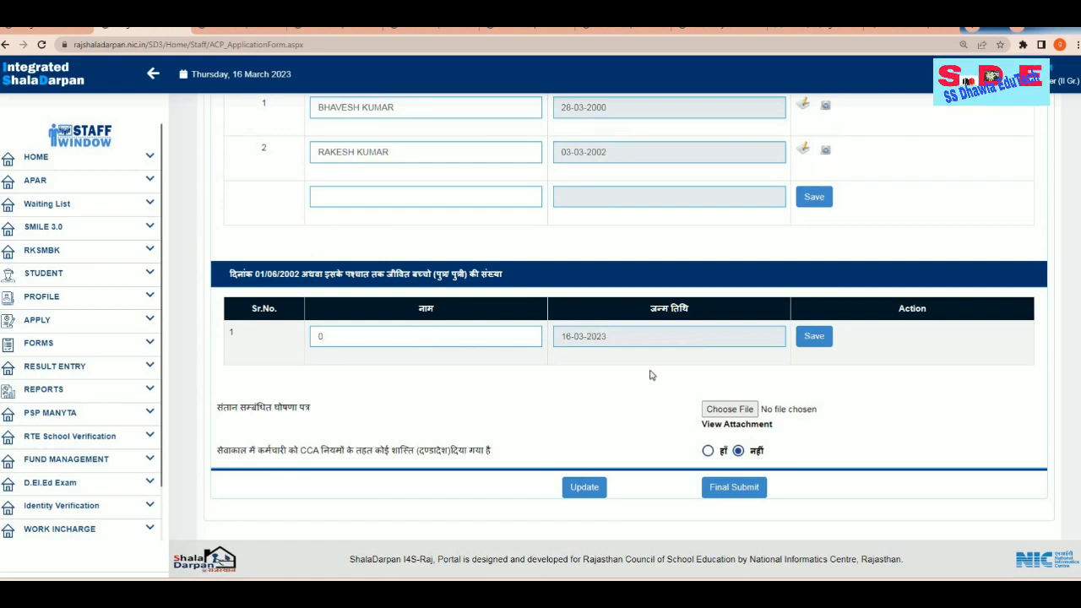
# Step: View the attached children declaration (संतान सम्बंधित घोषणा पत्र) and return to the application form
pyautogui.click(738, 425)
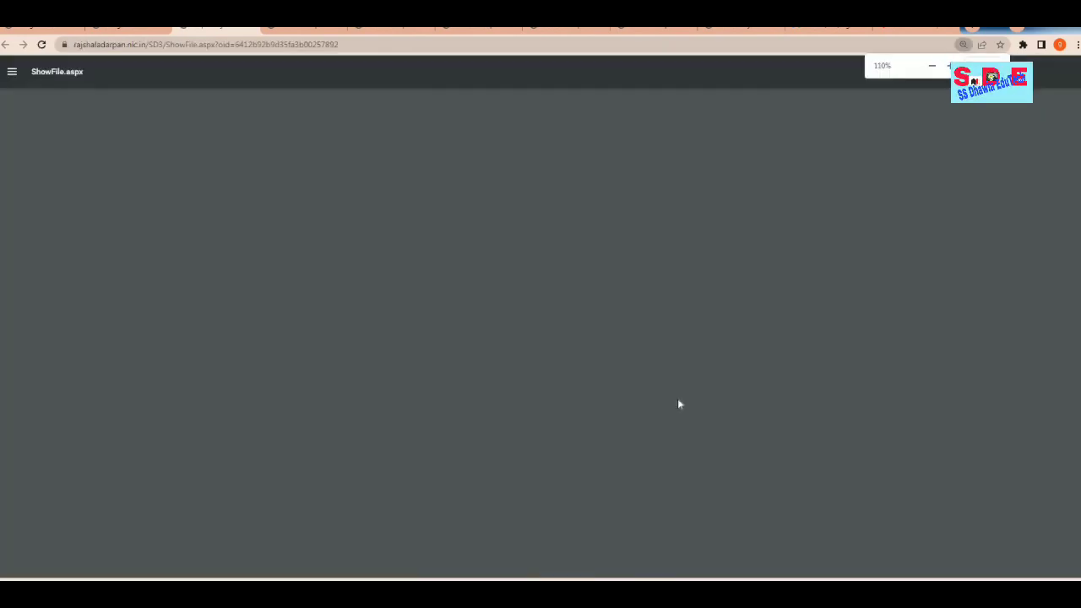
pyautogui.scroll(-3, 601, 389)
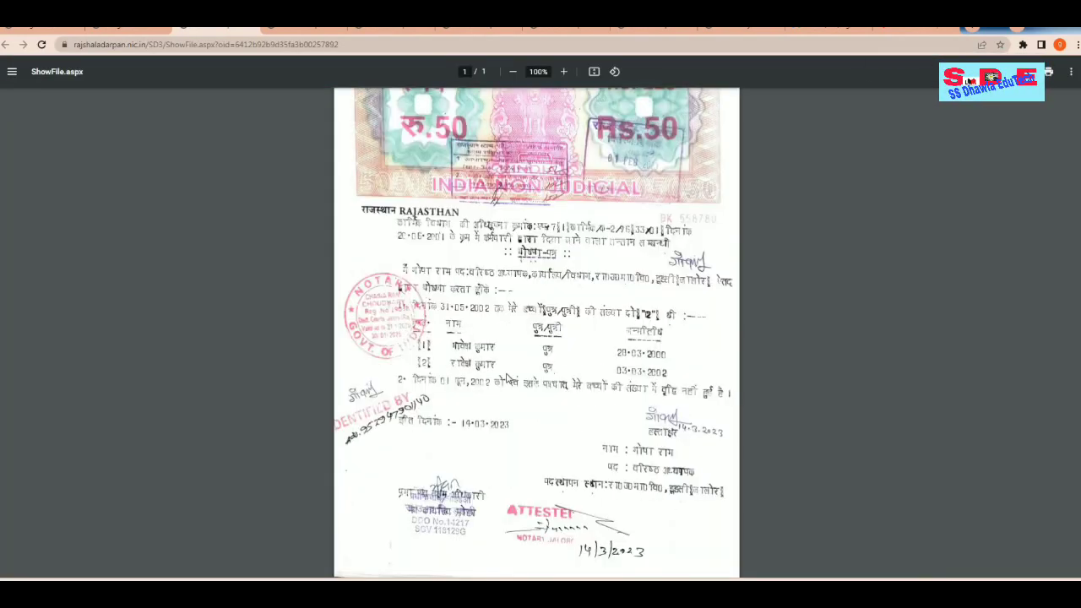
pyautogui.scroll(3, 645, 392)
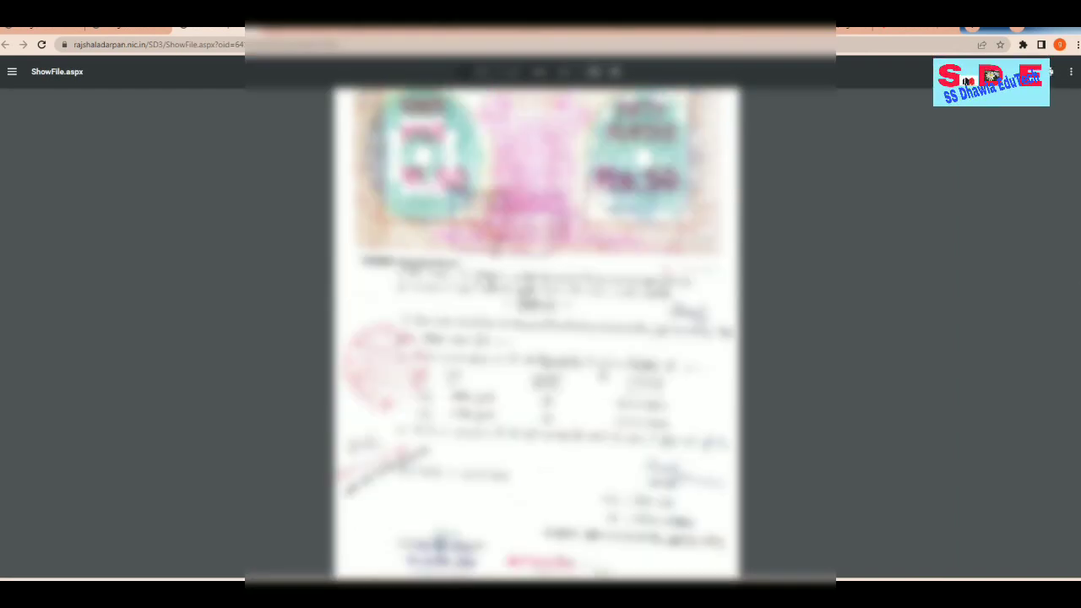
pyautogui.click(127, 26)
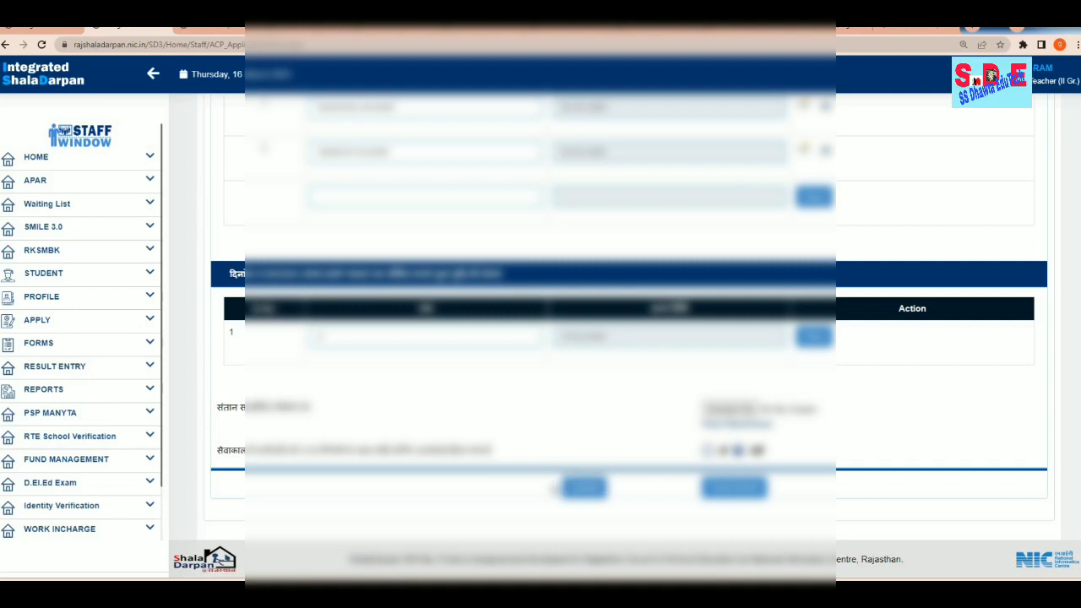
# Step: Update the completed ACP application, start its final submission and confirm forwarding the entry
pyautogui.click(583, 490)
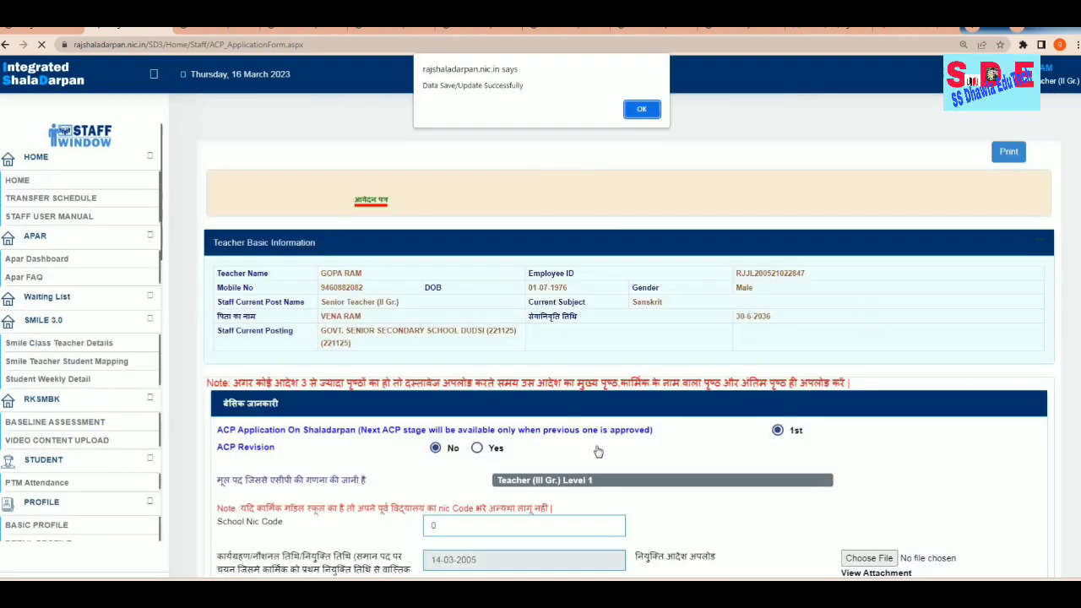
pyautogui.click(642, 109)
pyautogui.scroll(-10, 617, 414)
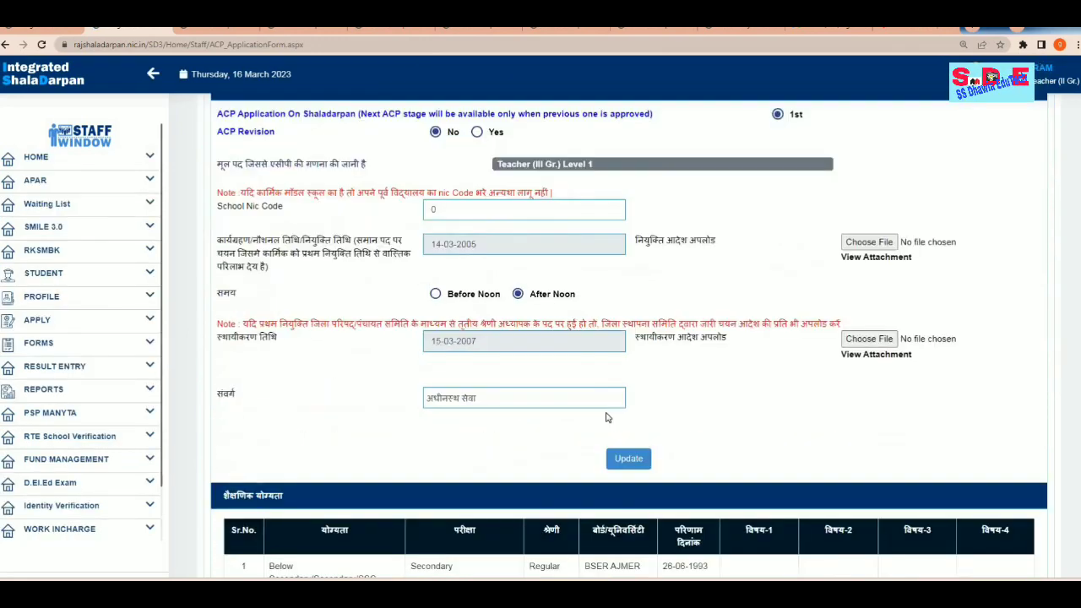
pyautogui.scroll(-12, 630, 430)
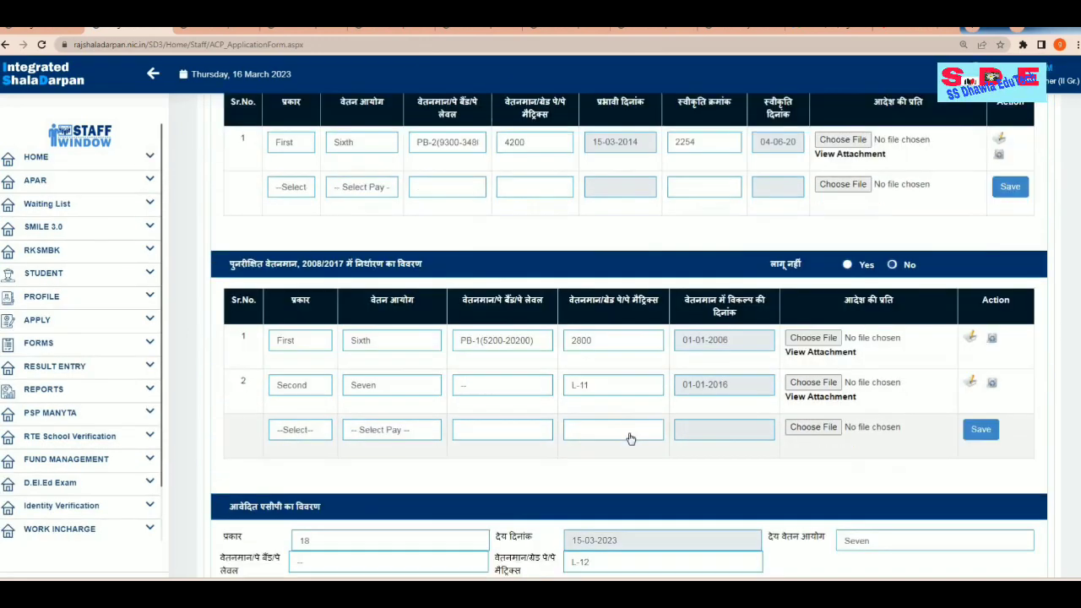
pyautogui.scroll(-6, 634, 431)
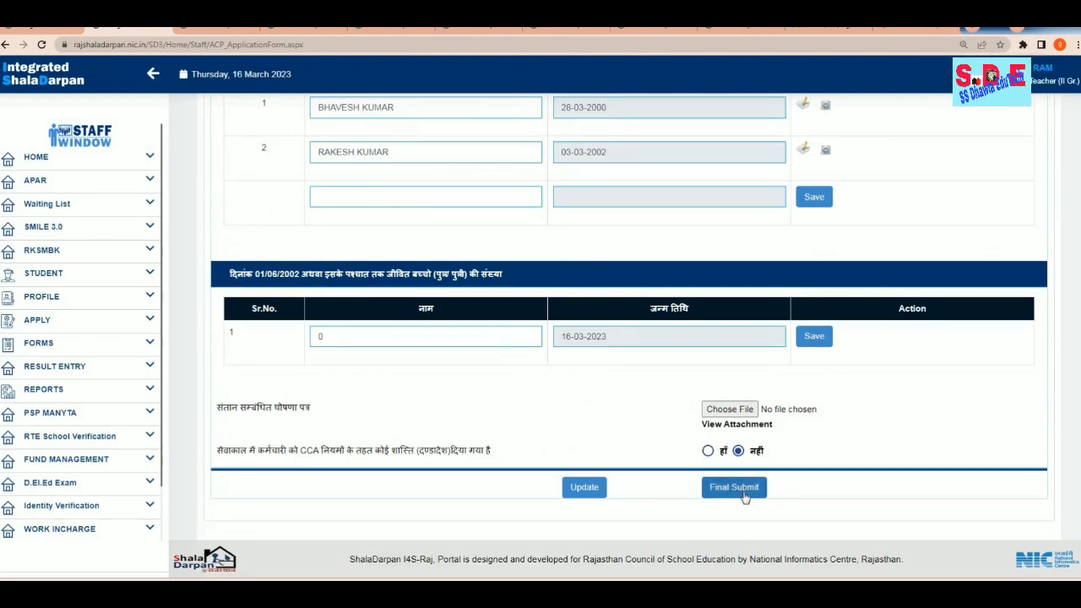
pyautogui.click(735, 488)
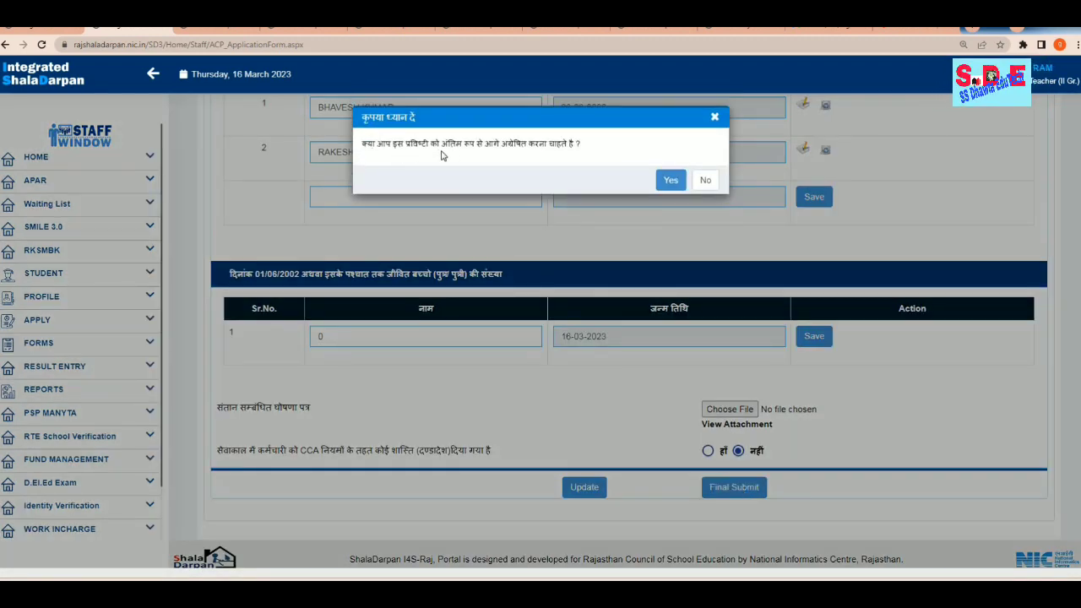
pyautogui.click(670, 182)
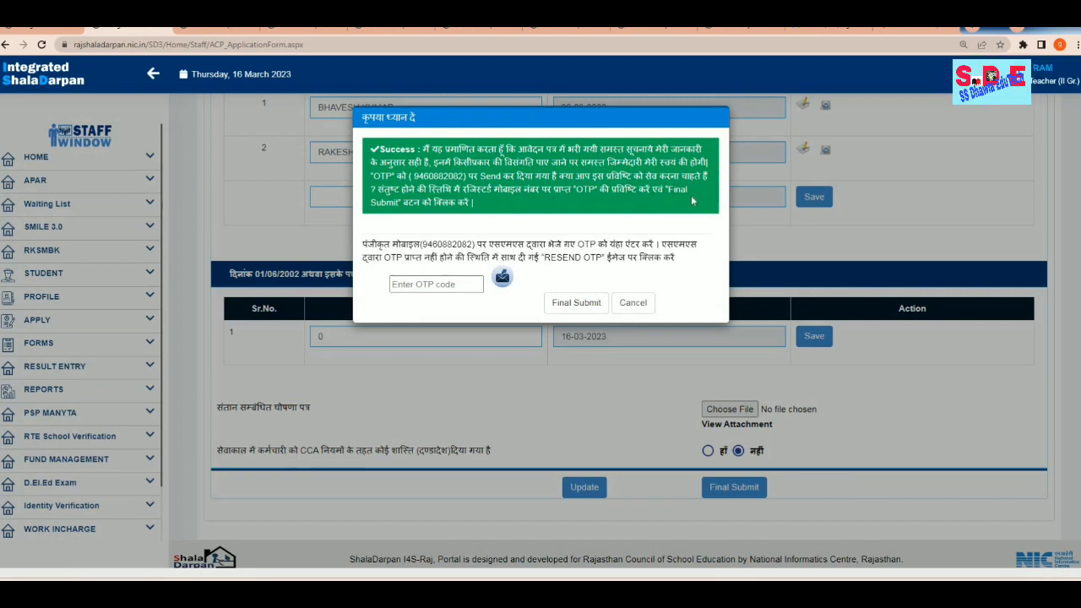
# Step: Enter the OTP sent to the registered mobile number, finally submit the application and dismiss the notice
pyautogui.click(409, 283)
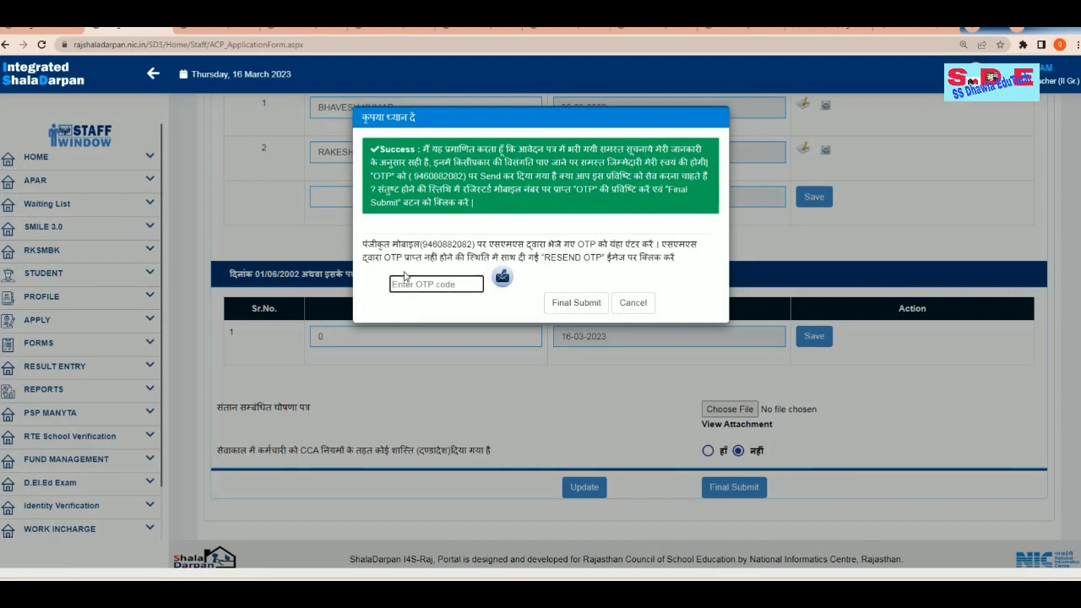
pyautogui.write('6')
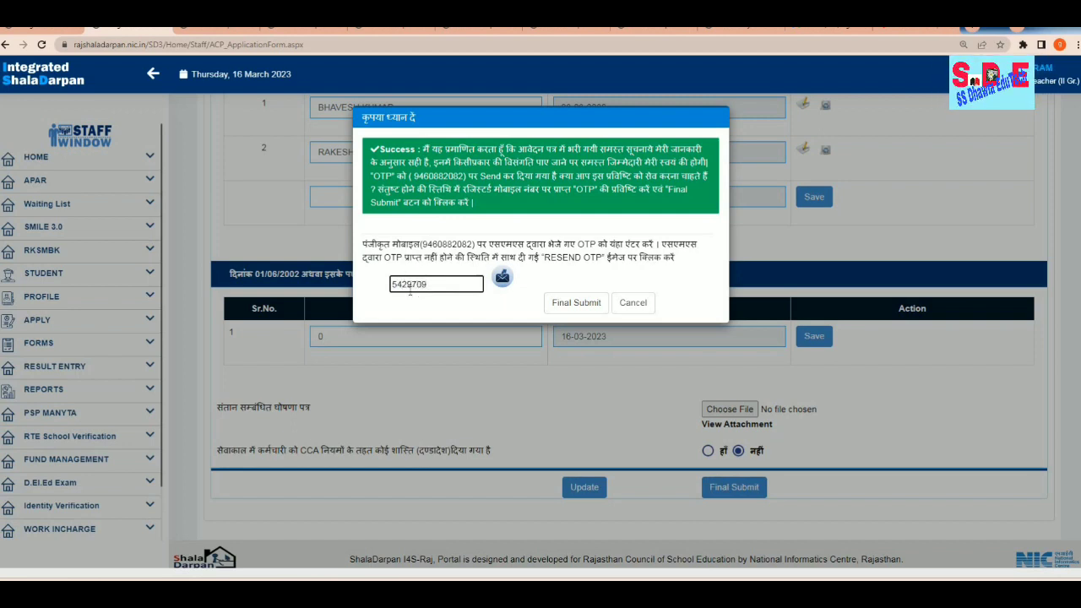
pyautogui.click(560, 304)
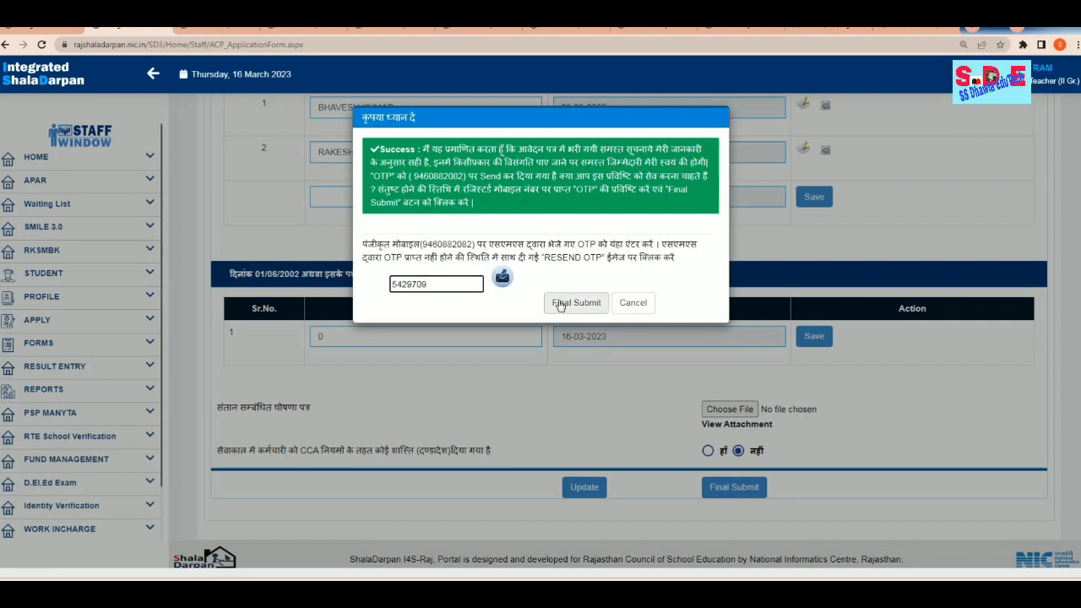
pyautogui.click(560, 305)
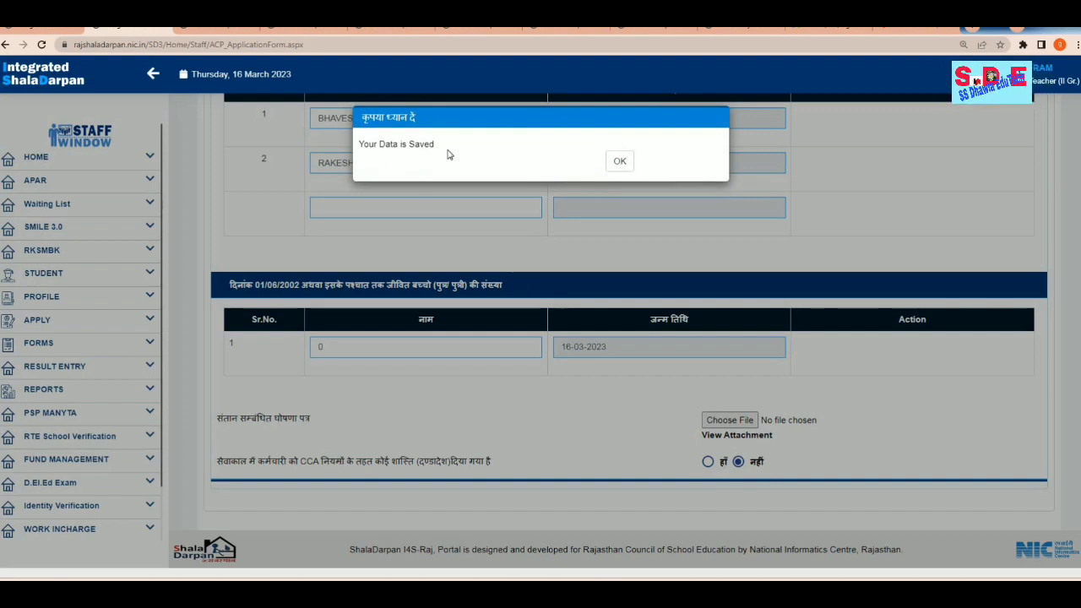
pyautogui.click(621, 162)
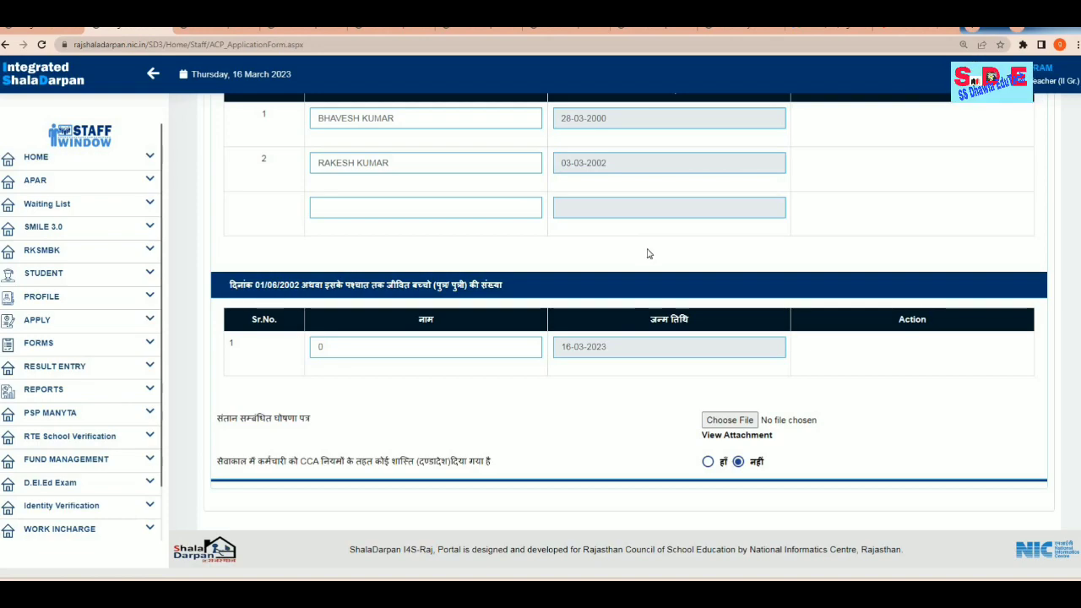
# Step: Look through the submitted application form, from the basic information to the declarations
pyautogui.scroll(10, 833, 263)
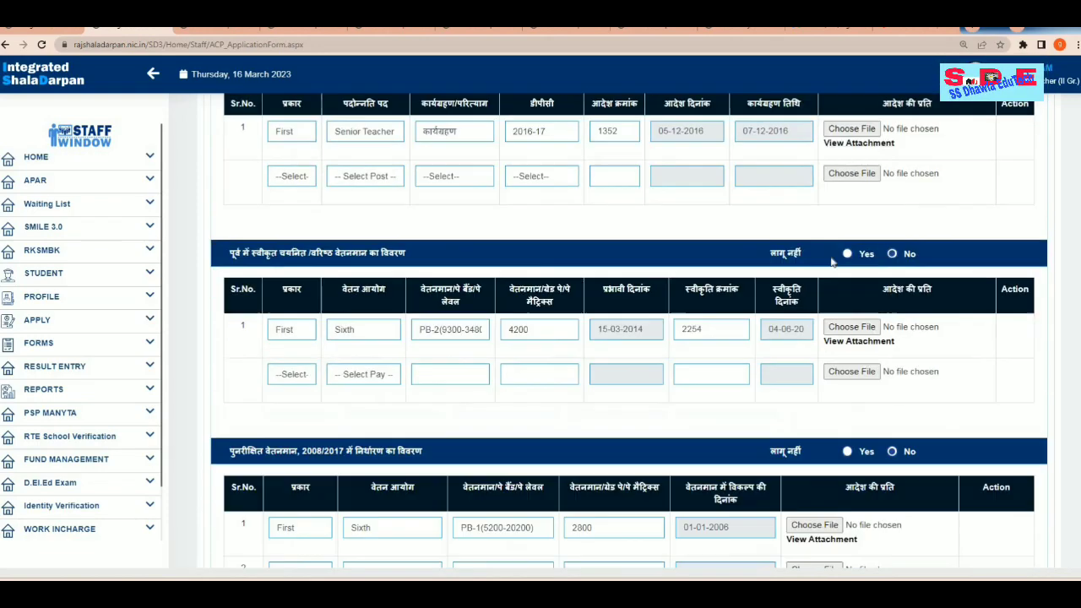
pyautogui.scroll(10, 834, 259)
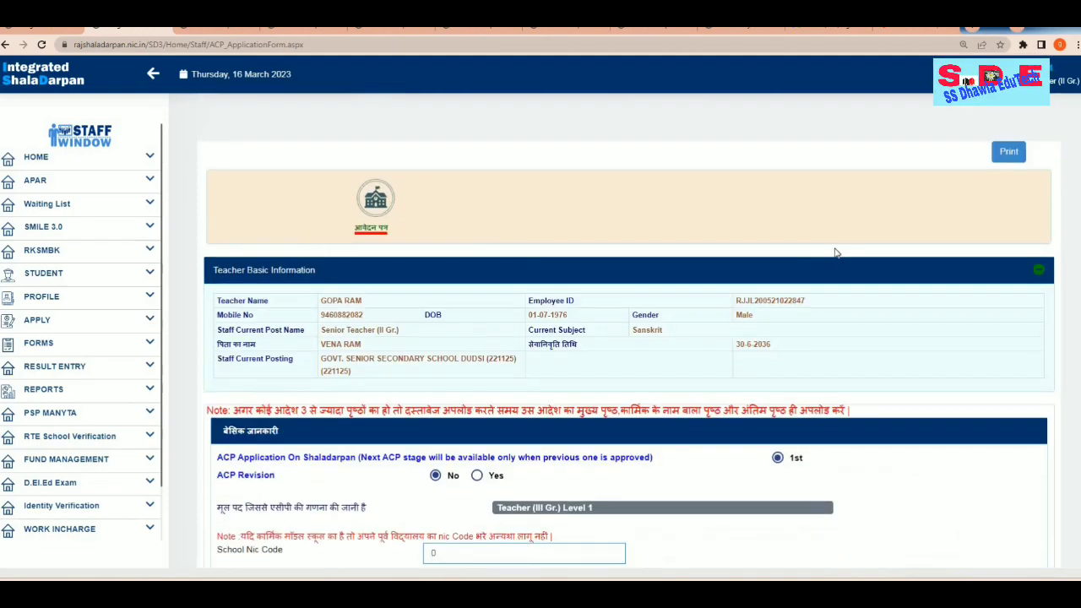
pyautogui.scroll(-15, 532, 155)
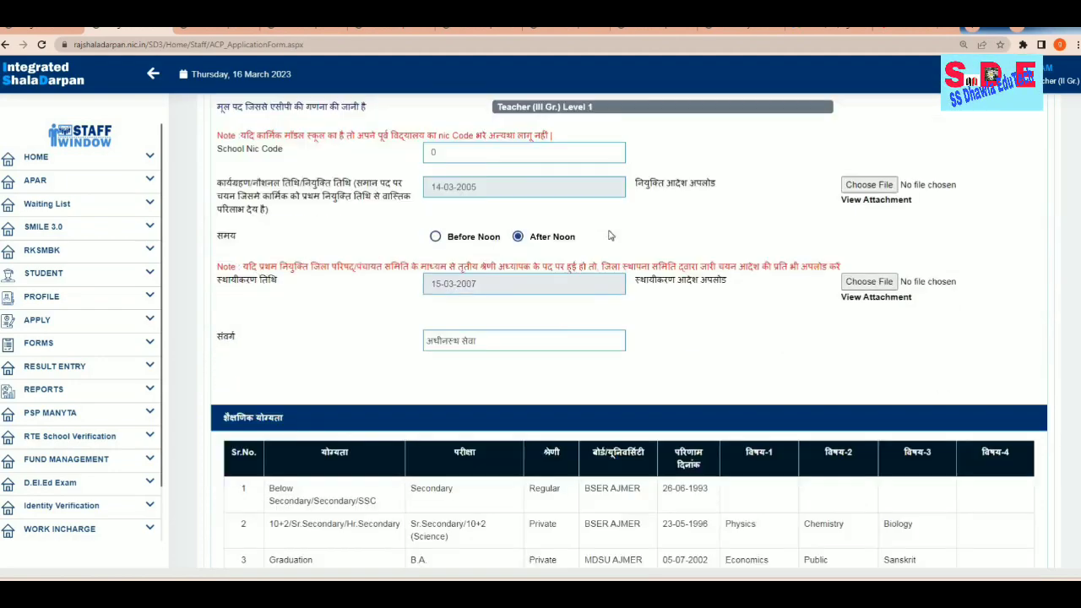
pyautogui.scroll(-15, 615, 241)
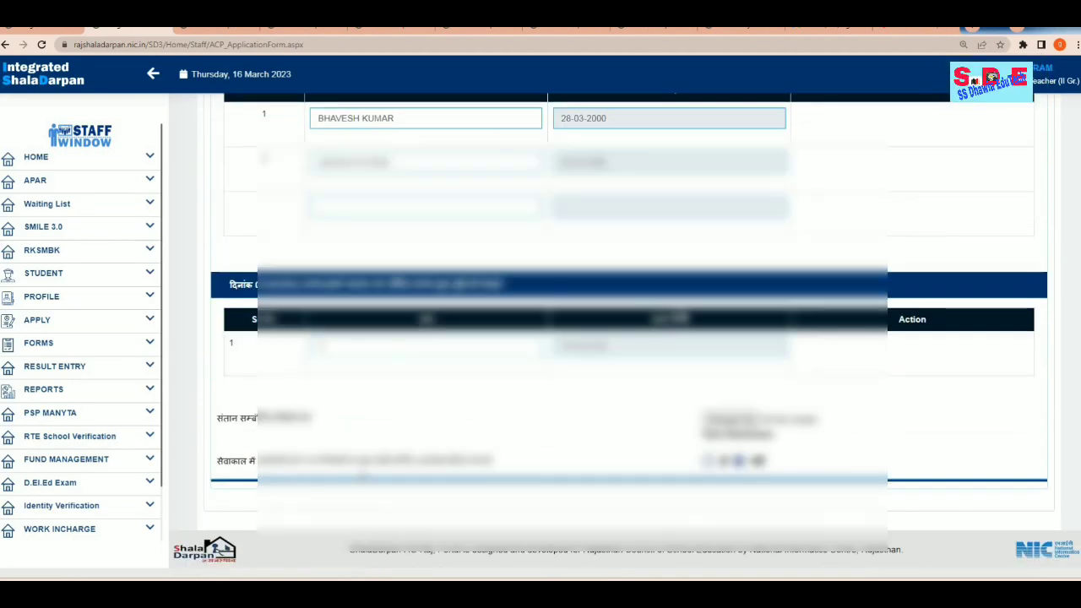
pyautogui.scroll(20, 758, 391)
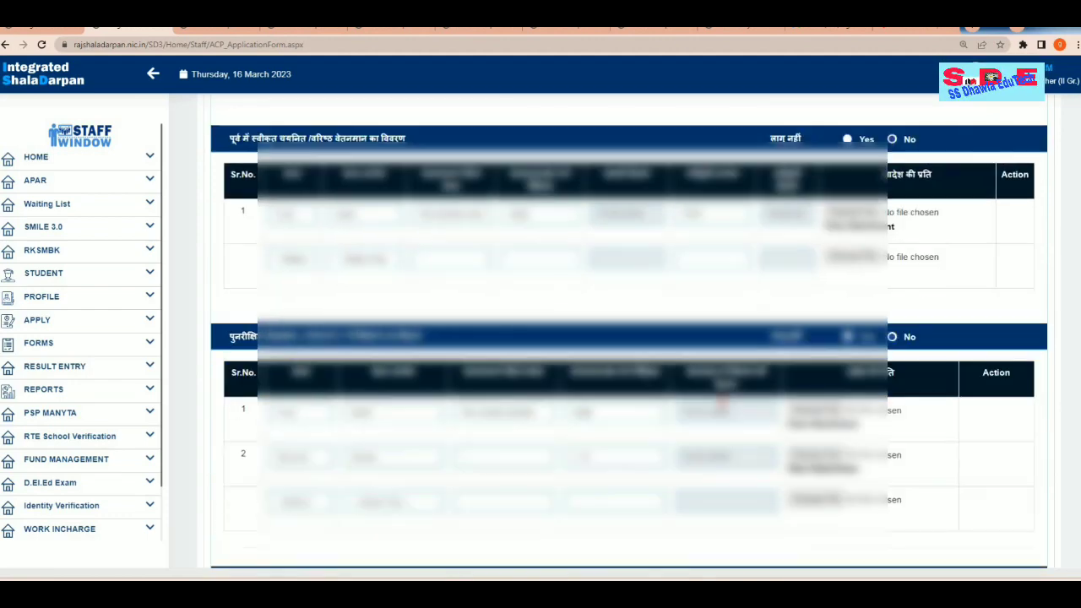
# Step: Open the print view of the submitted ACP application and review it down to the signature block
pyautogui.scroll(3, 758, 391)
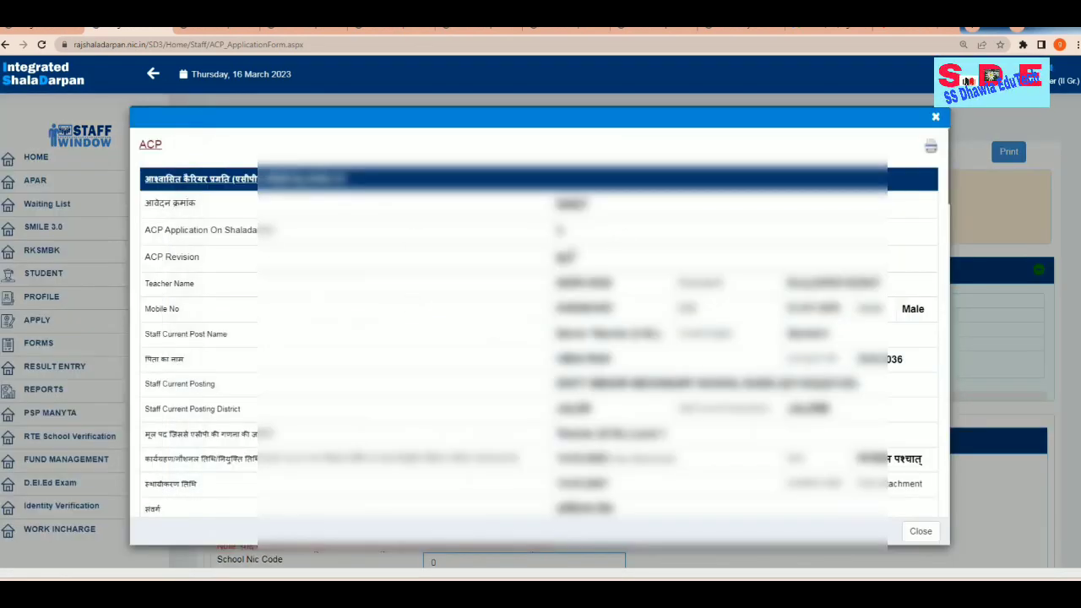
pyautogui.scroll(-2, 738, 311)
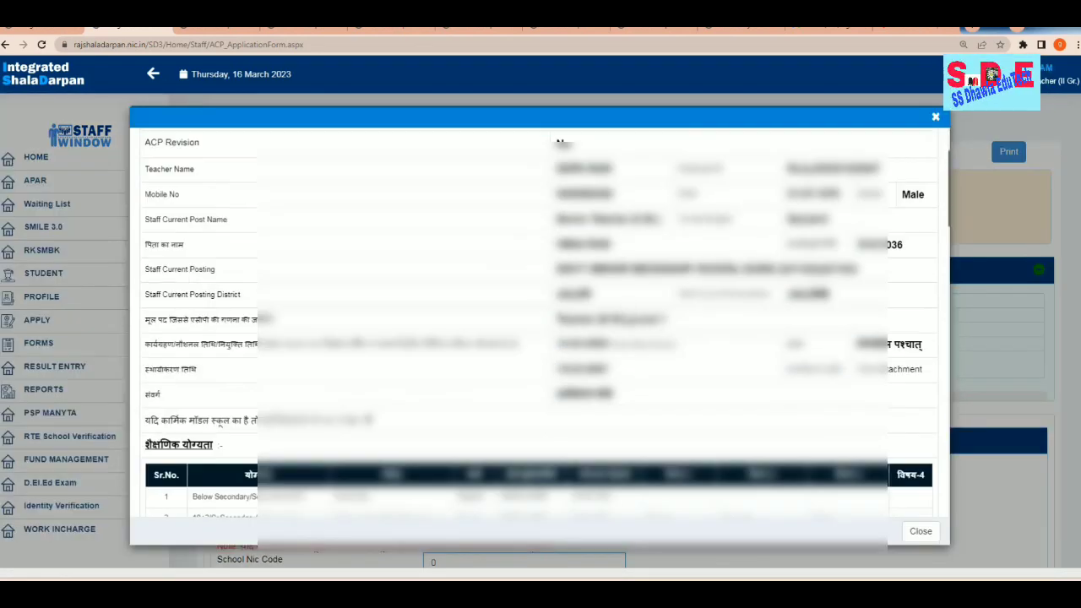
pyautogui.scroll(-4, 629, 313)
pyautogui.scroll(-3, 628, 305)
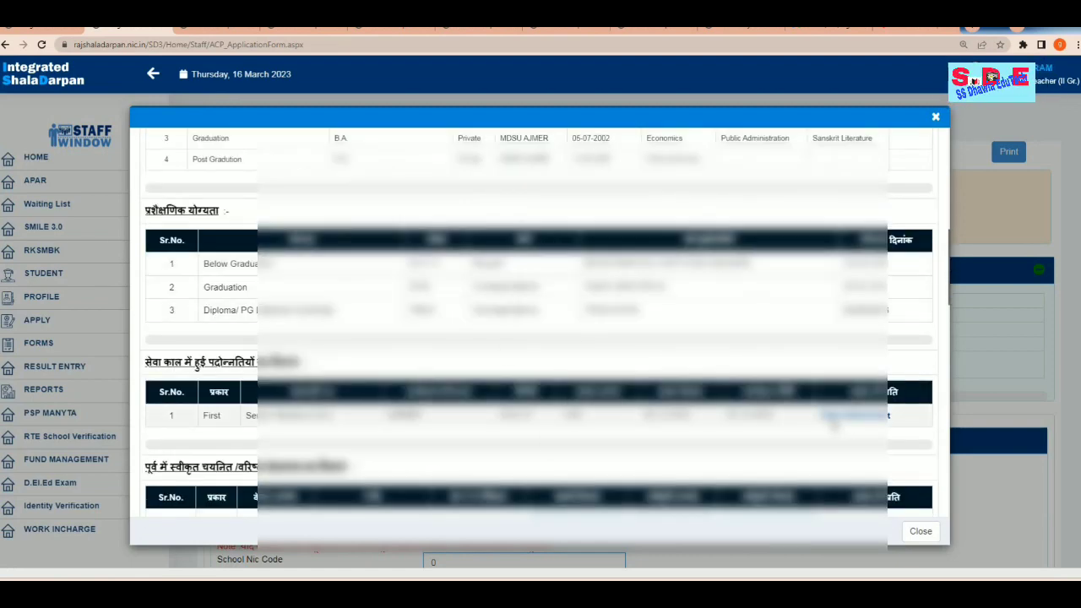
pyautogui.scroll(-3, 836, 423)
pyautogui.scroll(-5, 849, 409)
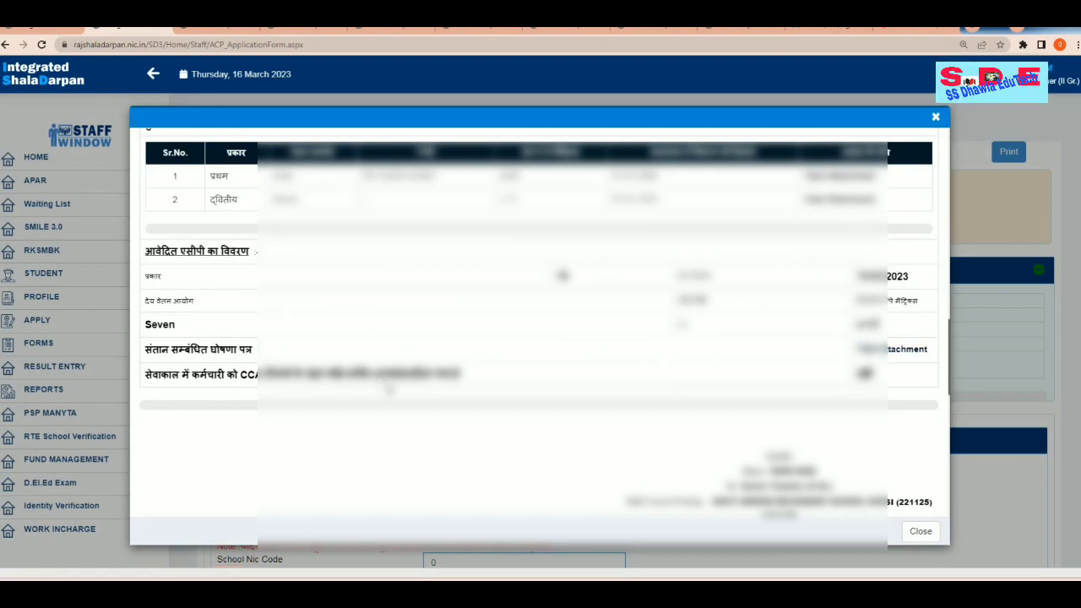
pyautogui.scroll(-1, 615, 373)
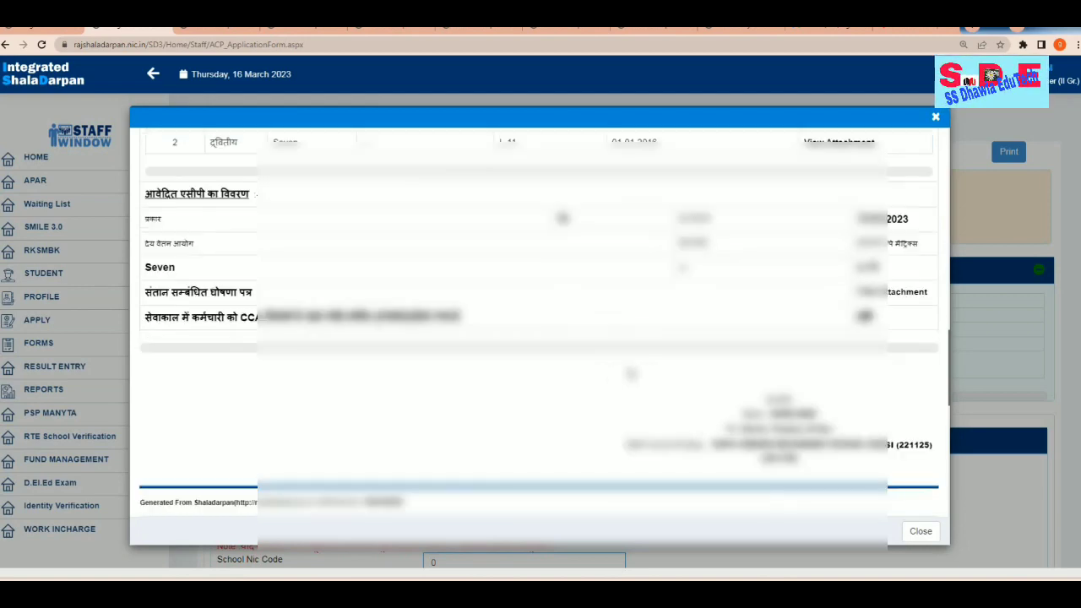
# Step: Review the rest of the printable ACP application, from the child-related affidavit (शपथ पत्र) to the Application Track table
pyautogui.scroll(-1, 631, 374)
pyautogui.scroll(-2, 608, 375)
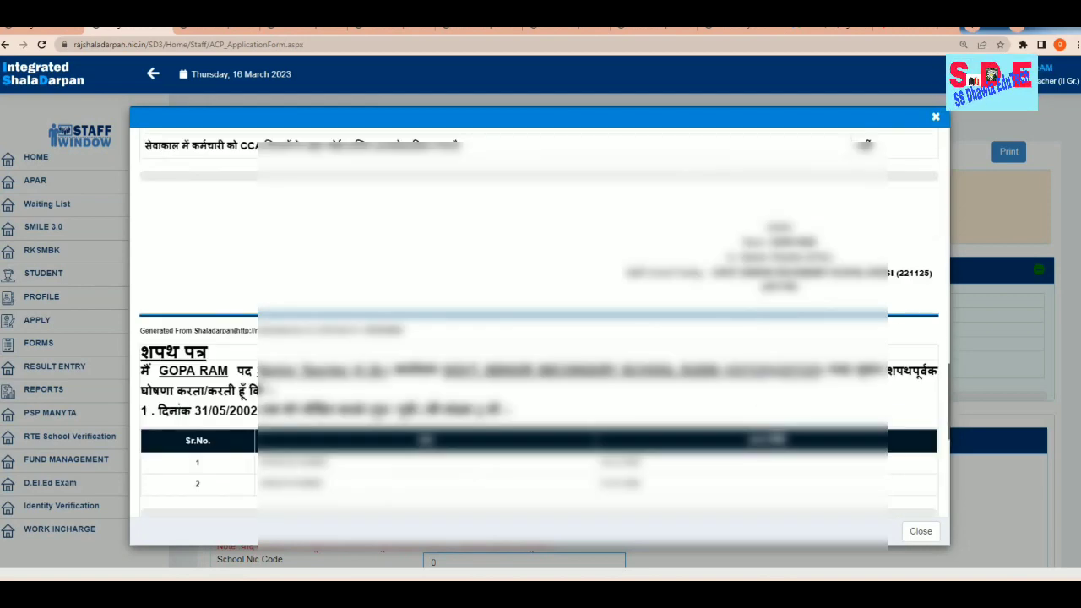
pyautogui.scroll(-2, 308, 380)
pyautogui.scroll(-2, 343, 380)
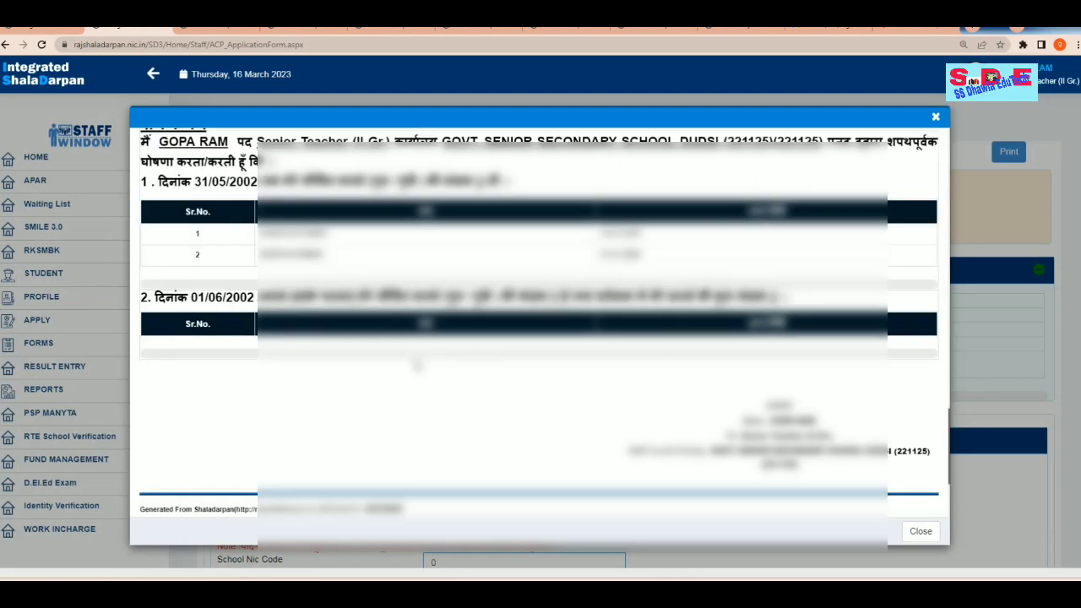
pyautogui.scroll(-2, 673, 347)
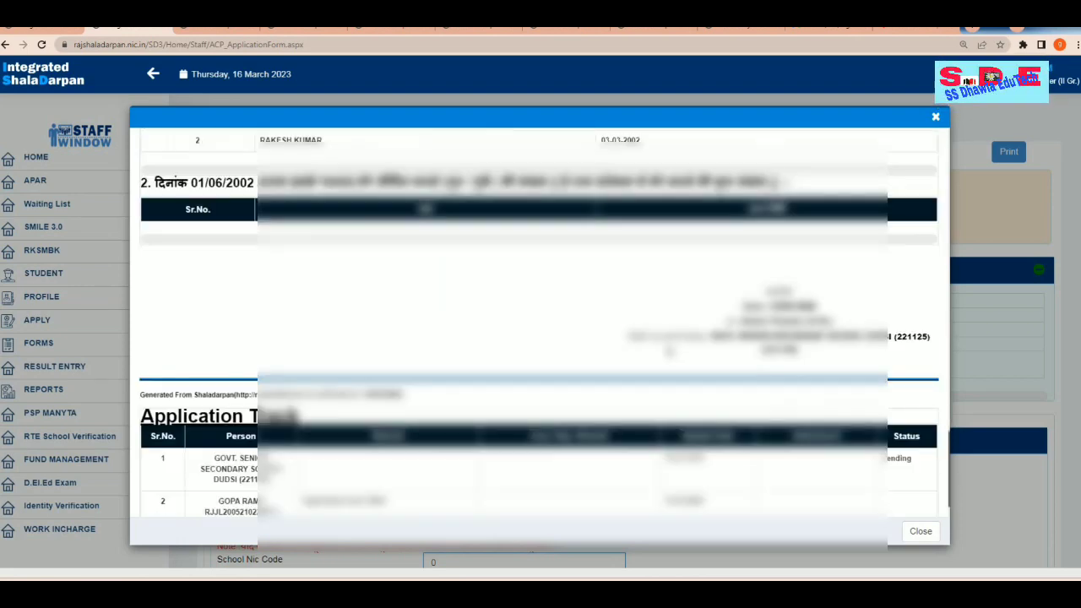
pyautogui.scroll(-1, 667, 351)
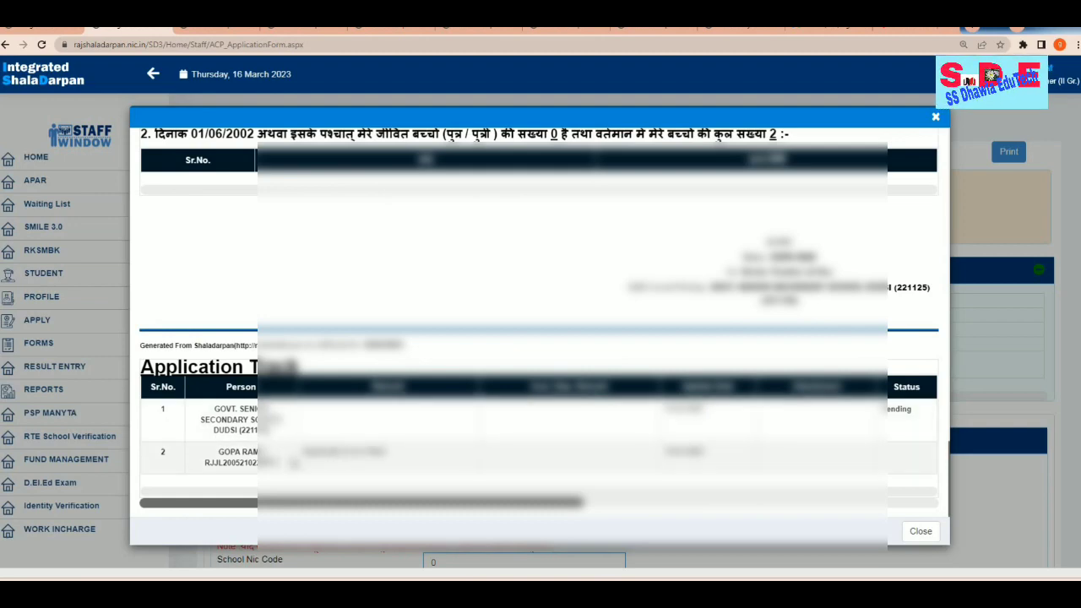
pyautogui.scroll(-1, 594, 460)
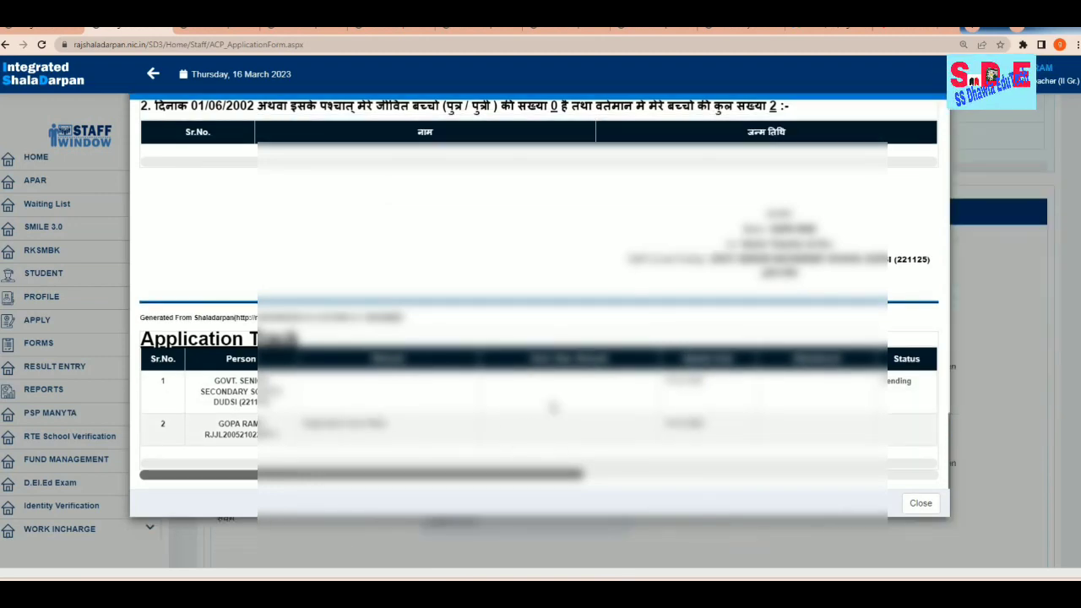
# Step: Save the printable ACP application as a PDF in the ACP GRP Docs folder with a file name beginning with "ACP G"
pyautogui.scroll(20, 553, 407)
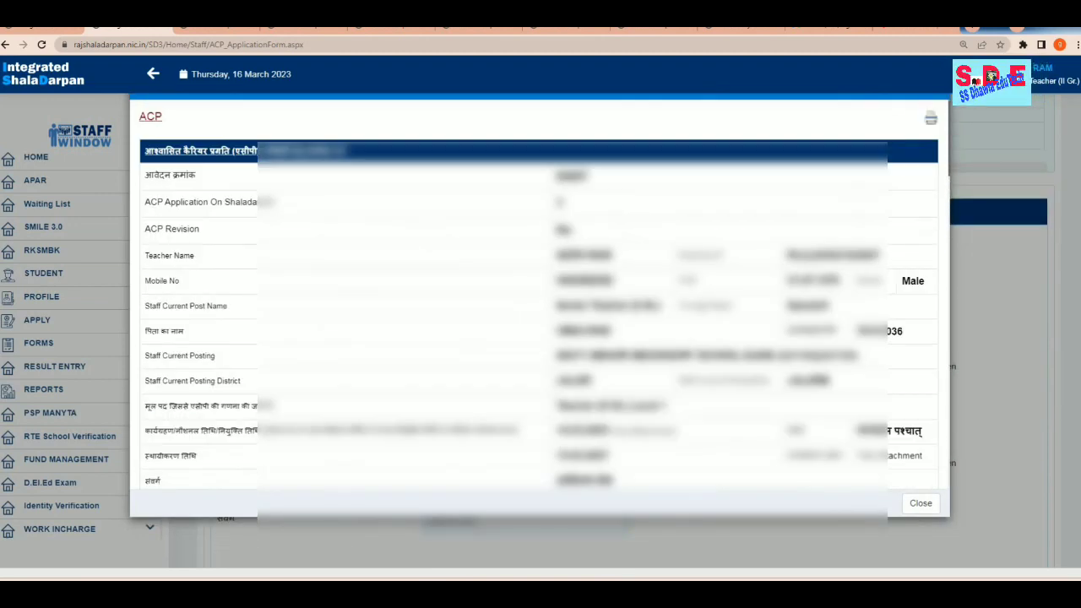
pyautogui.click(930, 122)
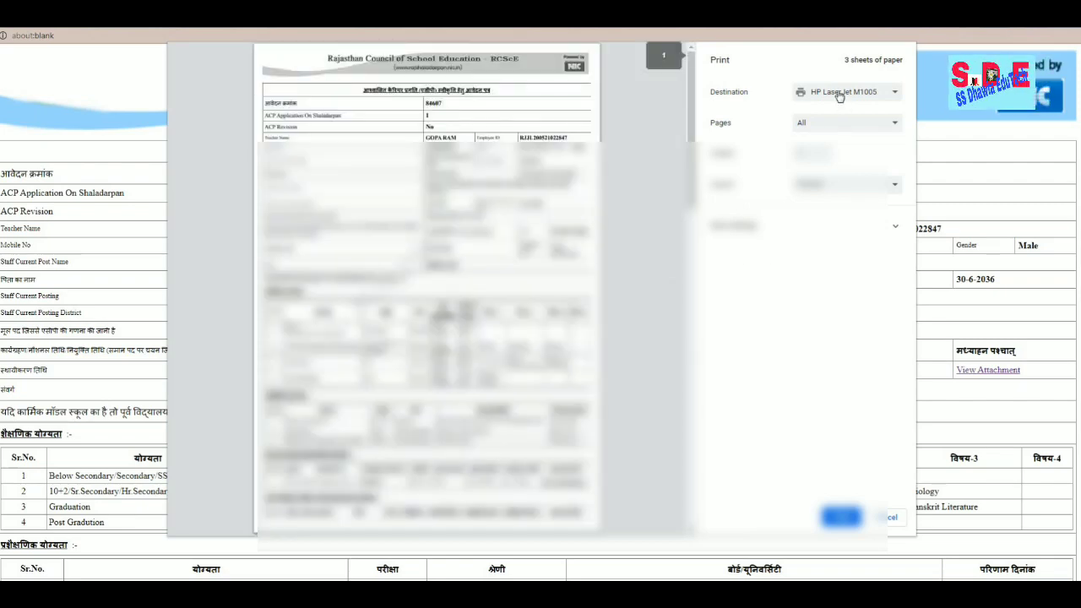
pyautogui.click(840, 97)
pyautogui.click(840, 115)
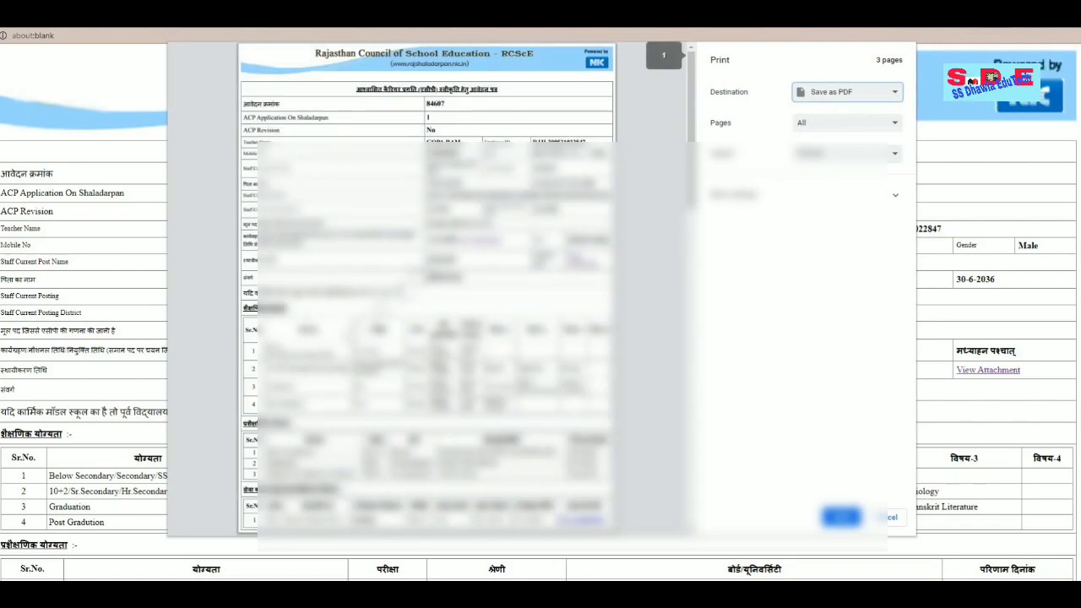
pyautogui.click(842, 517)
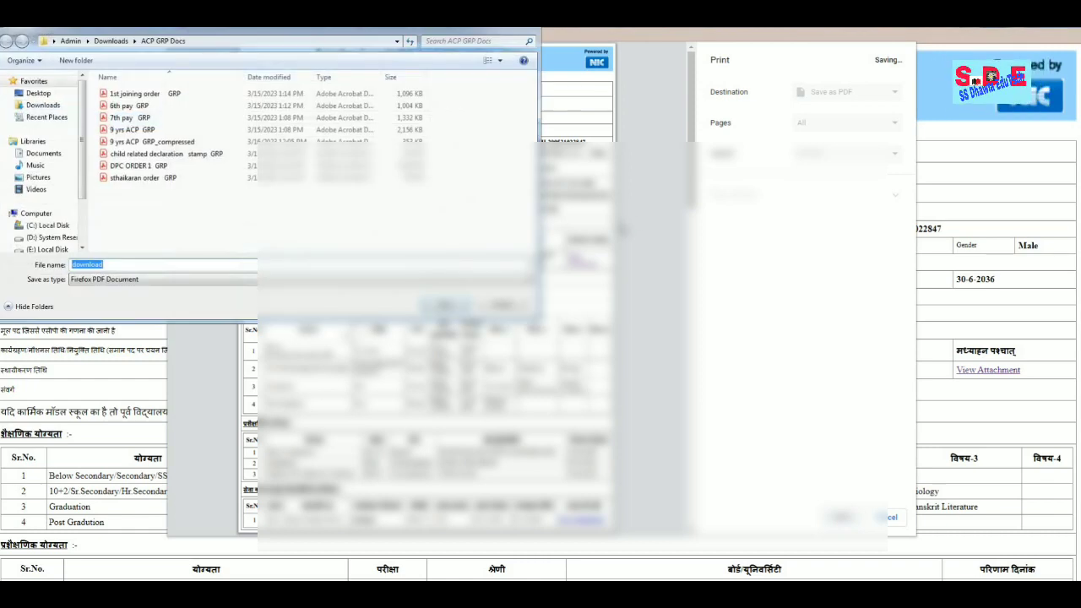
pyautogui.write('ACP')
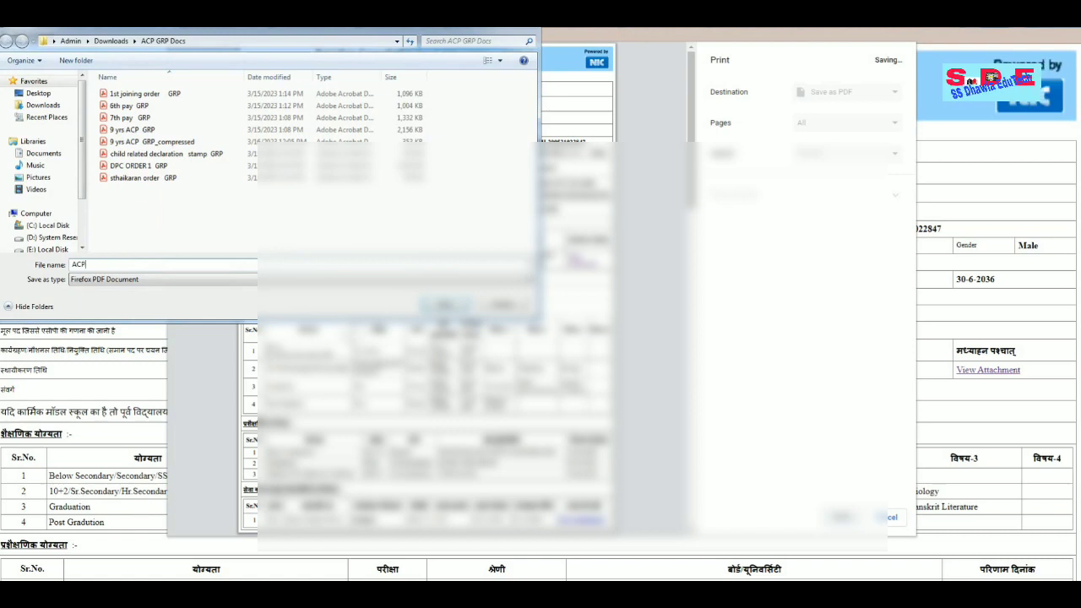
pyautogui.write(' G')
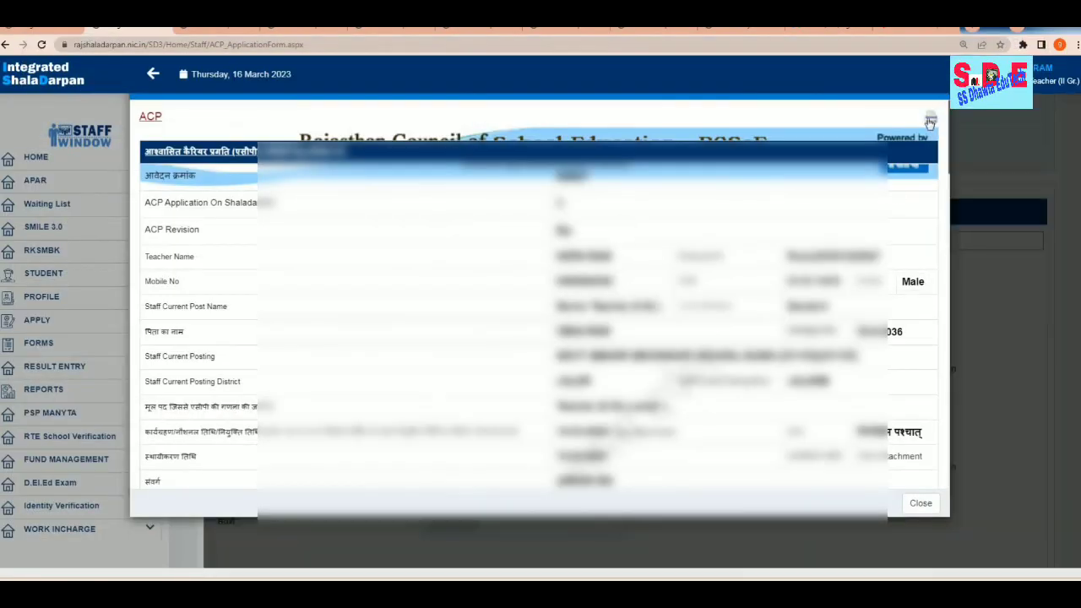
# Step: Print all pages of the ACP application on the HP LaserJet M1005 and close the print view
pyautogui.click(930, 123)
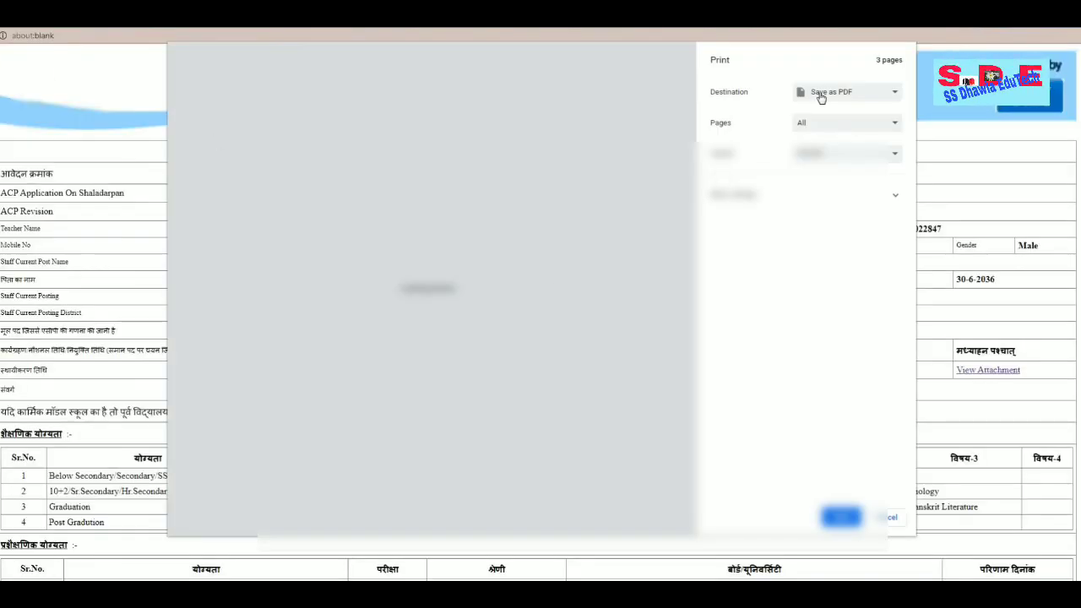
pyautogui.click(821, 94)
pyautogui.click(830, 107)
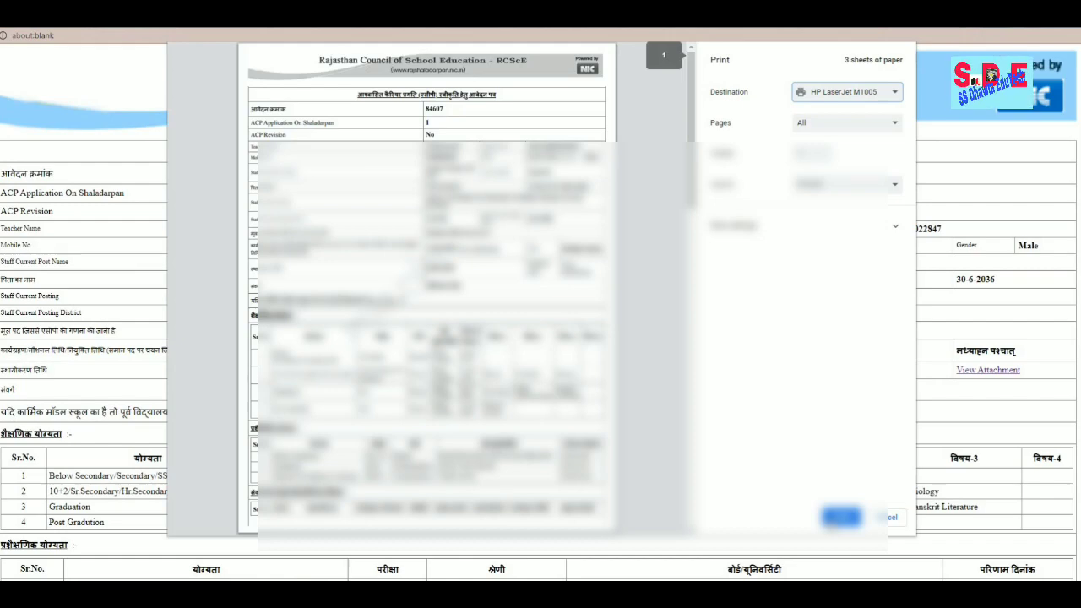
pyautogui.click(832, 517)
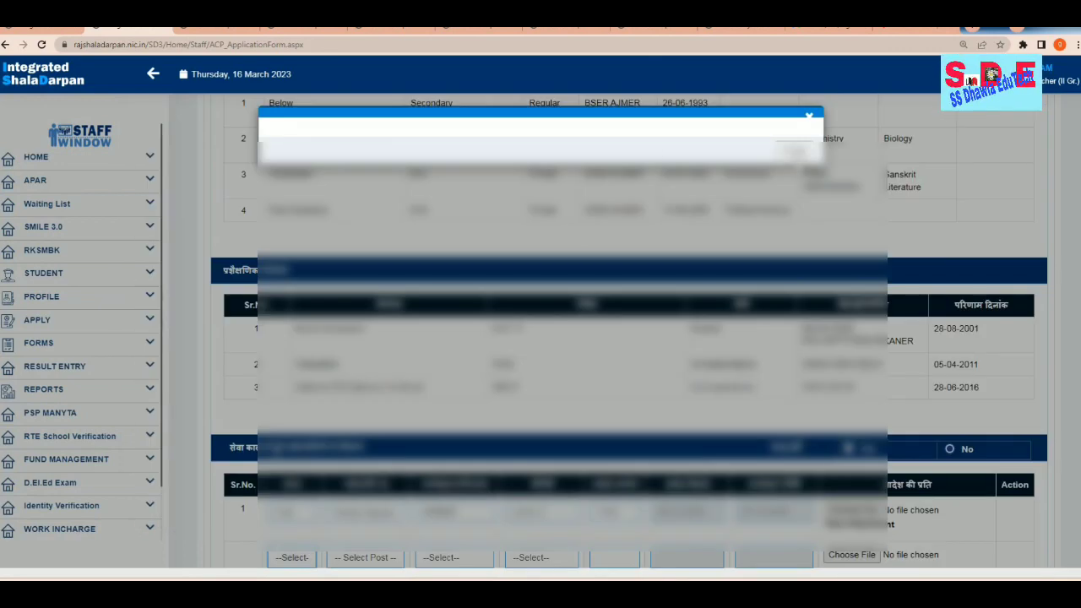
pyautogui.click(795, 156)
pyautogui.scroll(12, 774, 279)
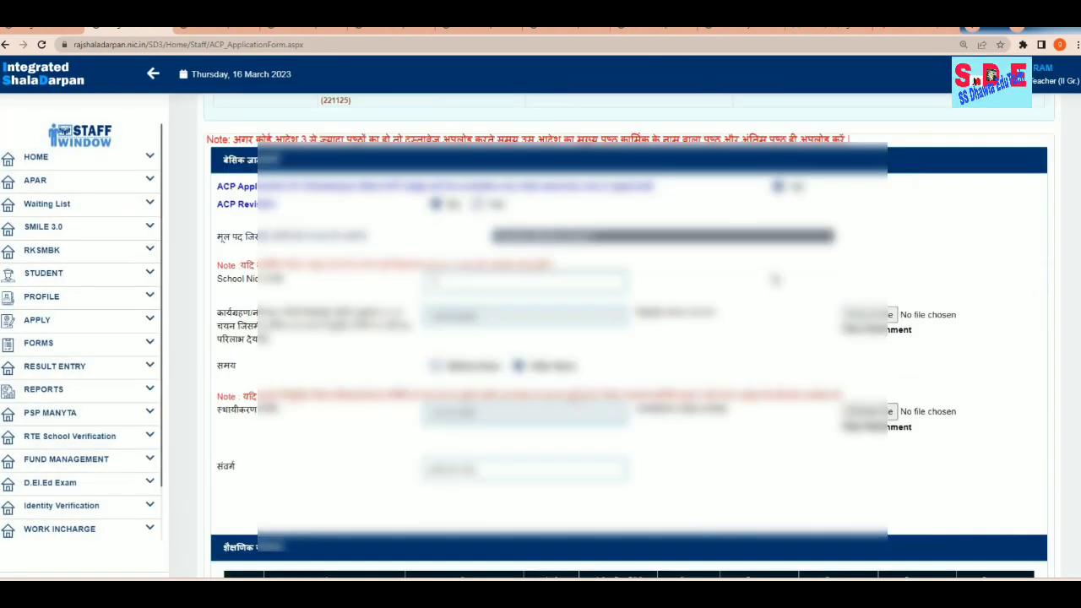